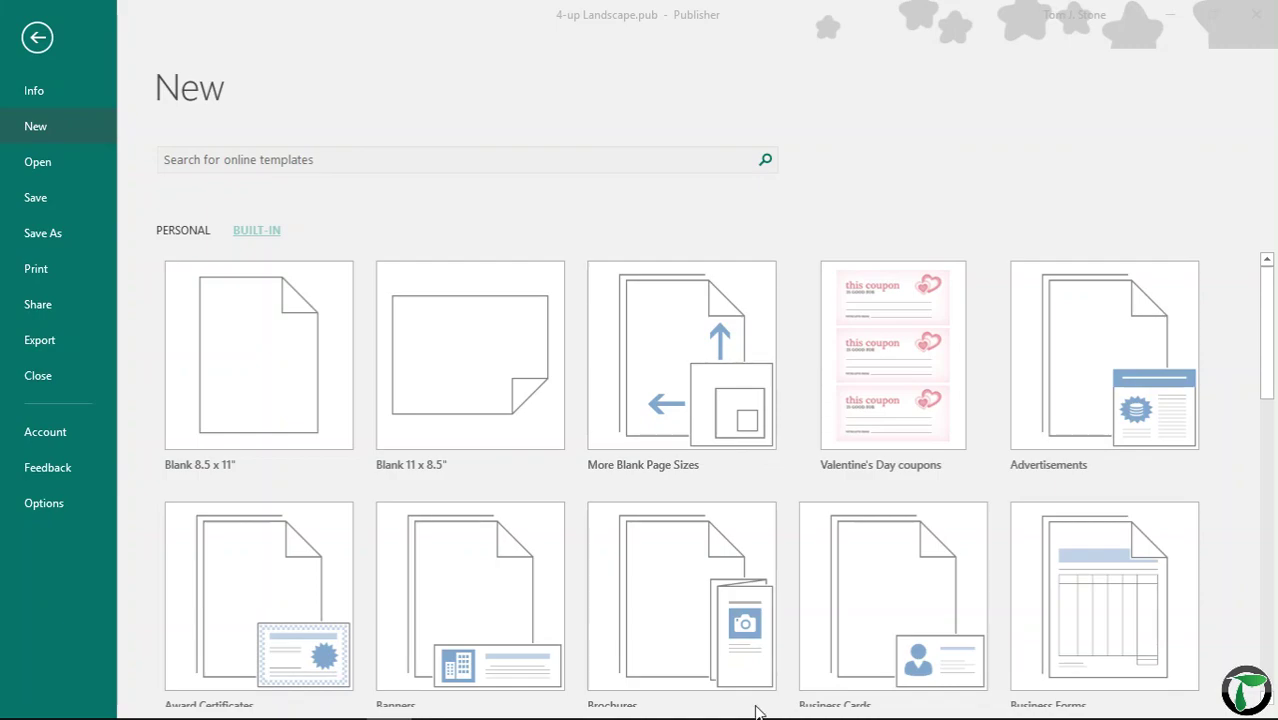
# Step: Create a blank 11 x 8.5" publication and set its page margins to None
pyautogui.click(460, 372)
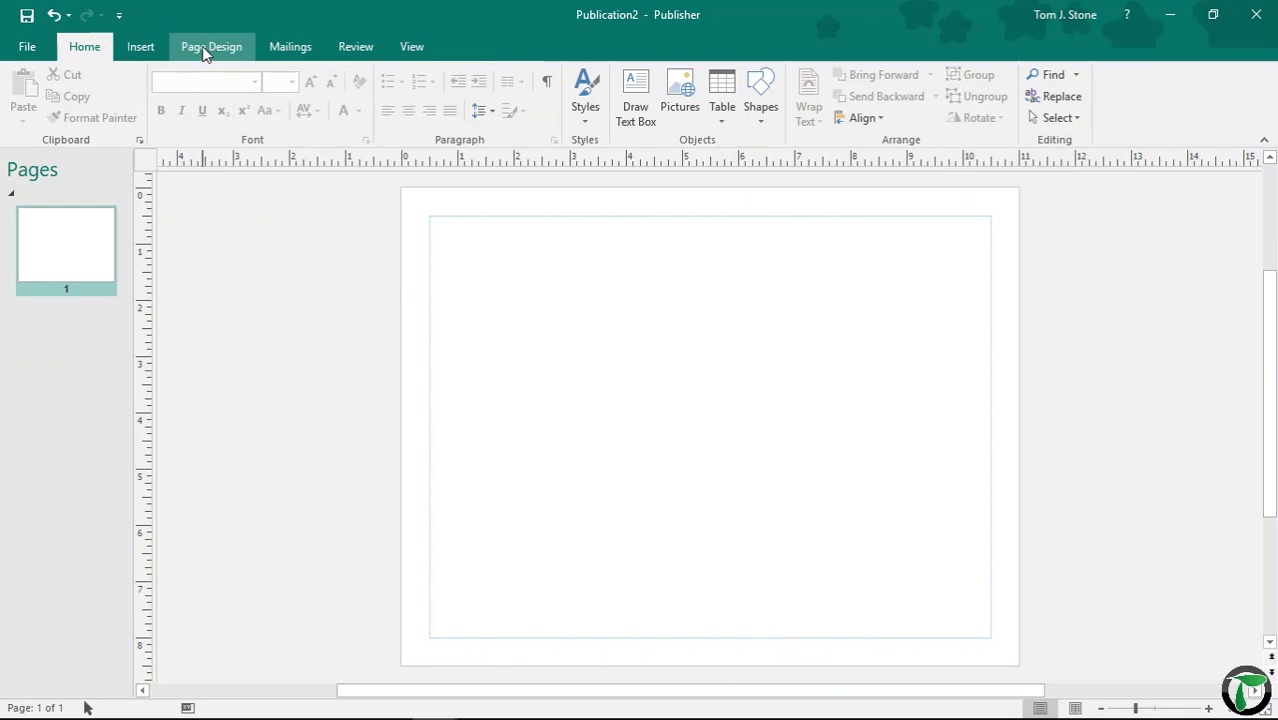
pyautogui.click(214, 52)
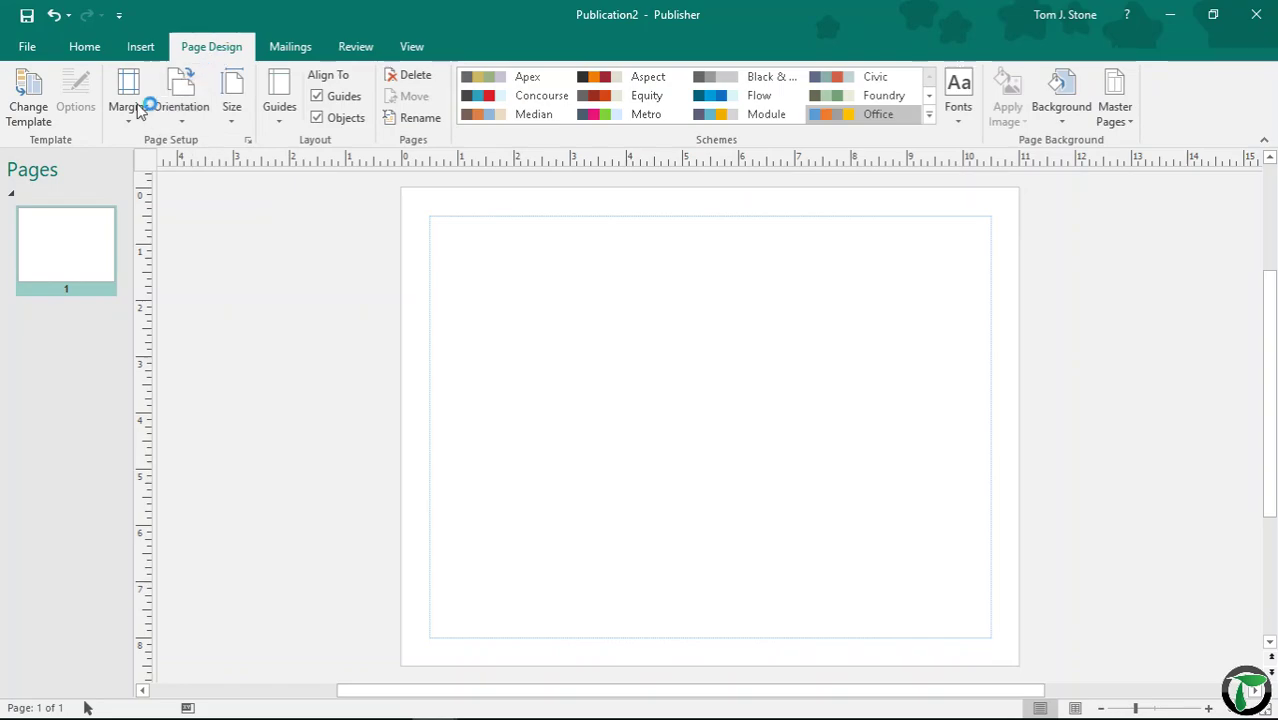
pyautogui.click(131, 115)
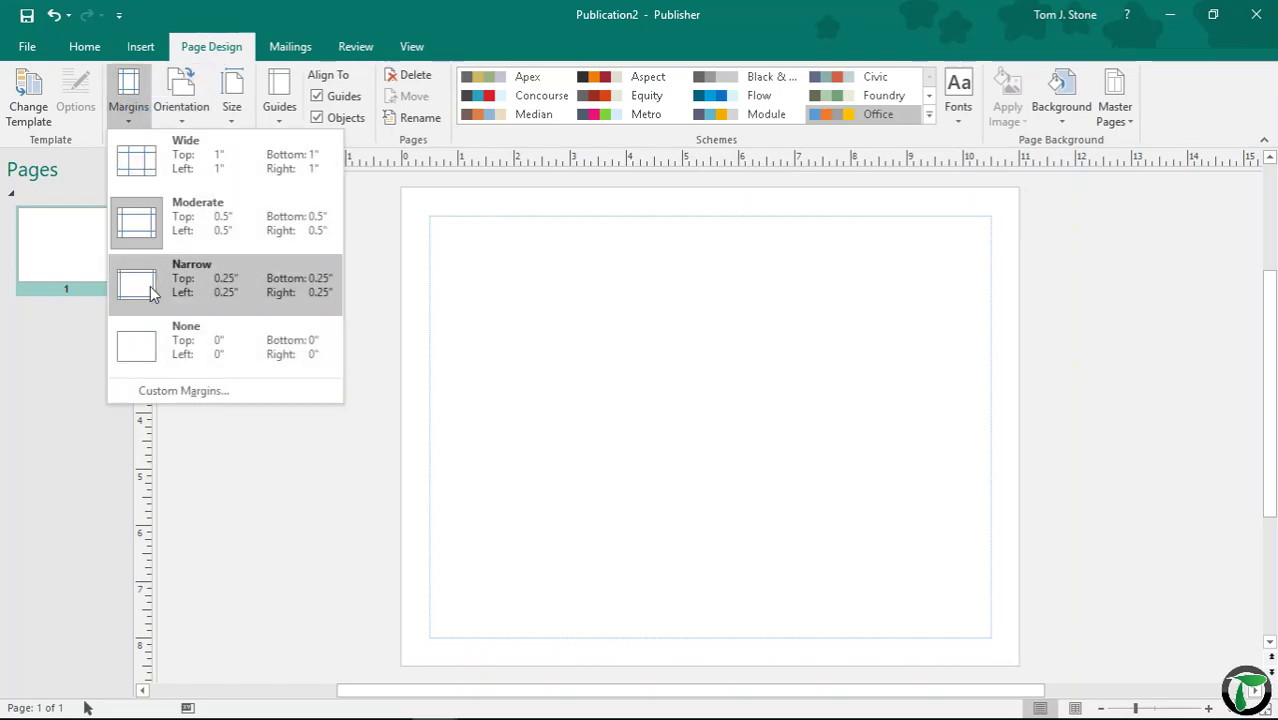
pyautogui.click(145, 352)
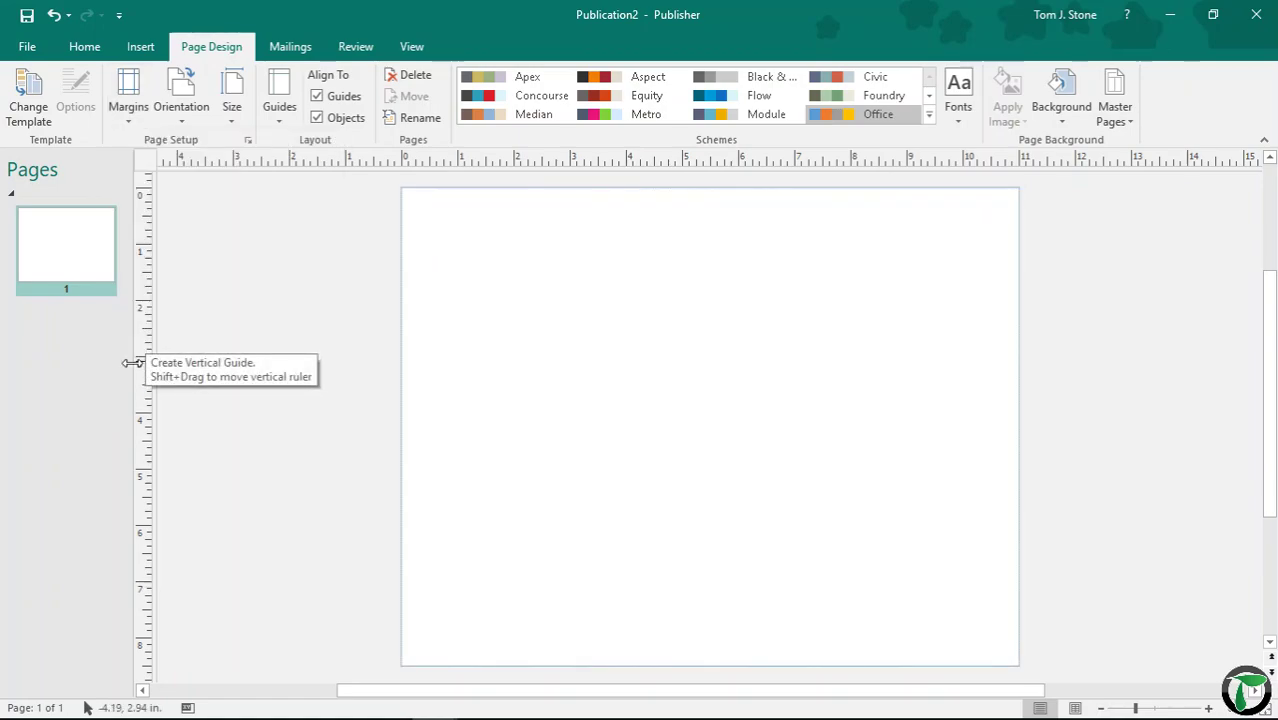
pyautogui.click(281, 118)
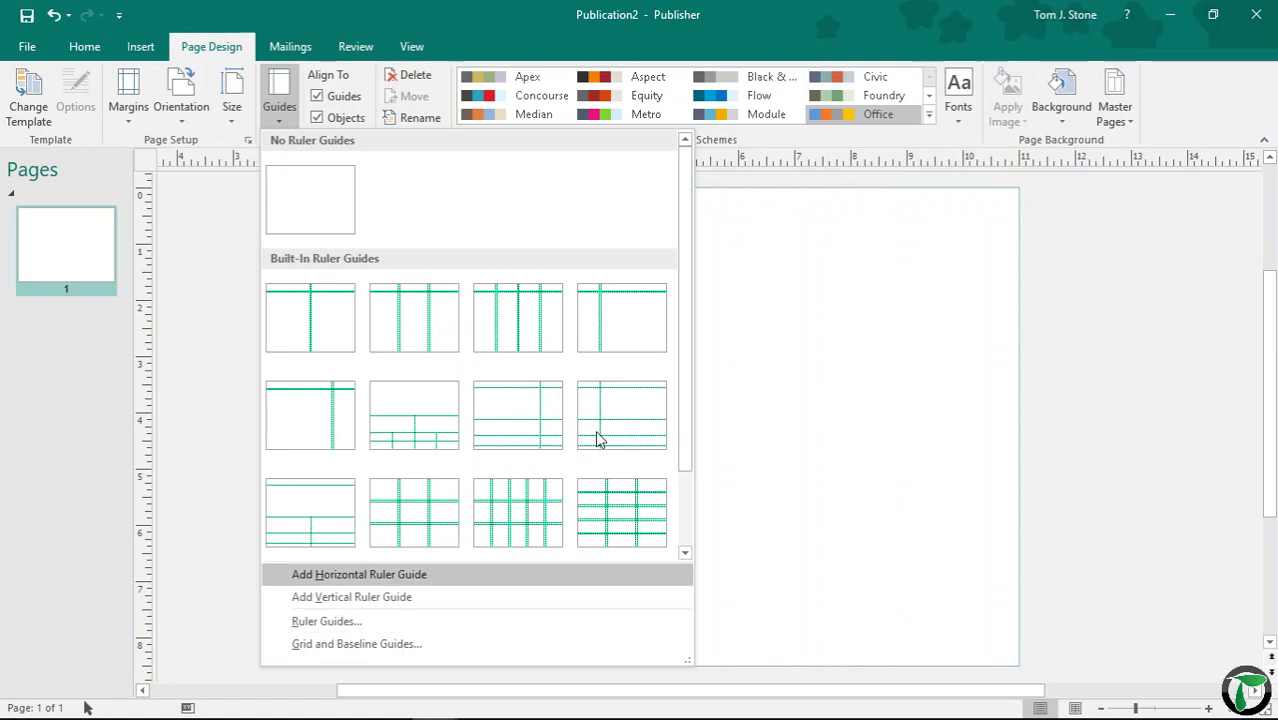
pyautogui.click(818, 210)
pyautogui.moveTo(807, 152); pyautogui.dragTo(764, 426)
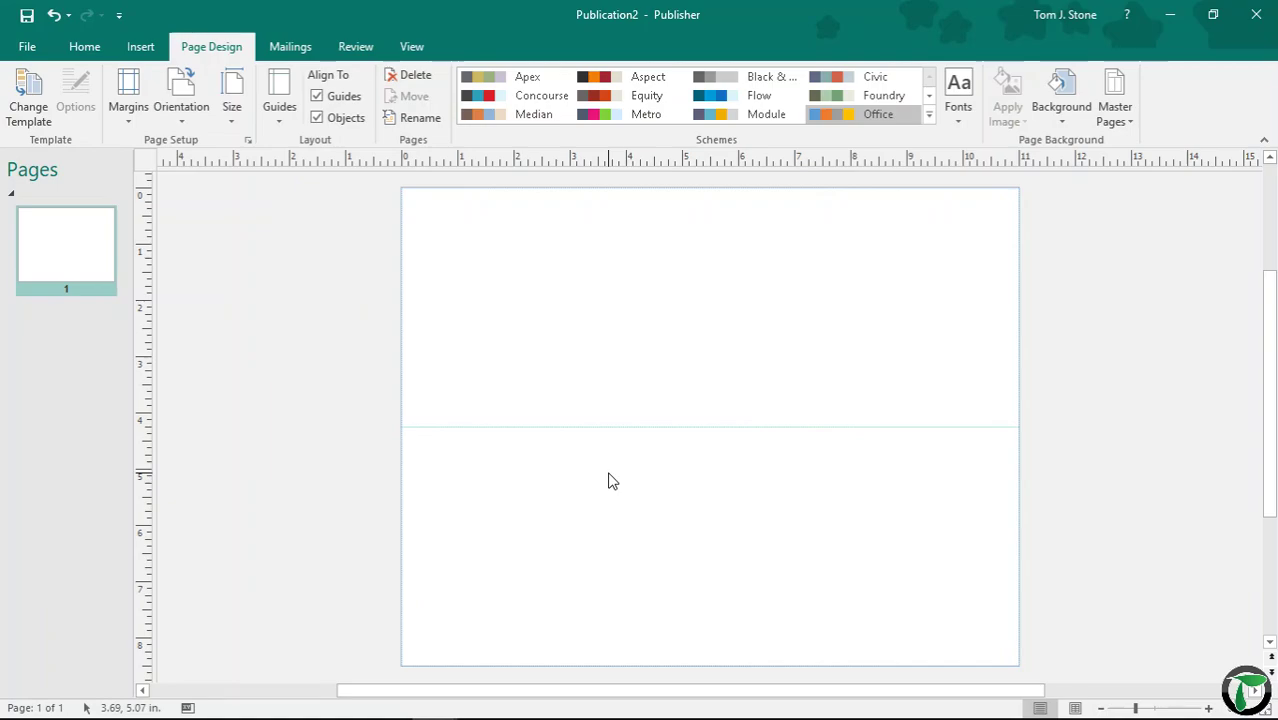
pyautogui.moveTo(619, 425); pyautogui.dragTo(621, 166)
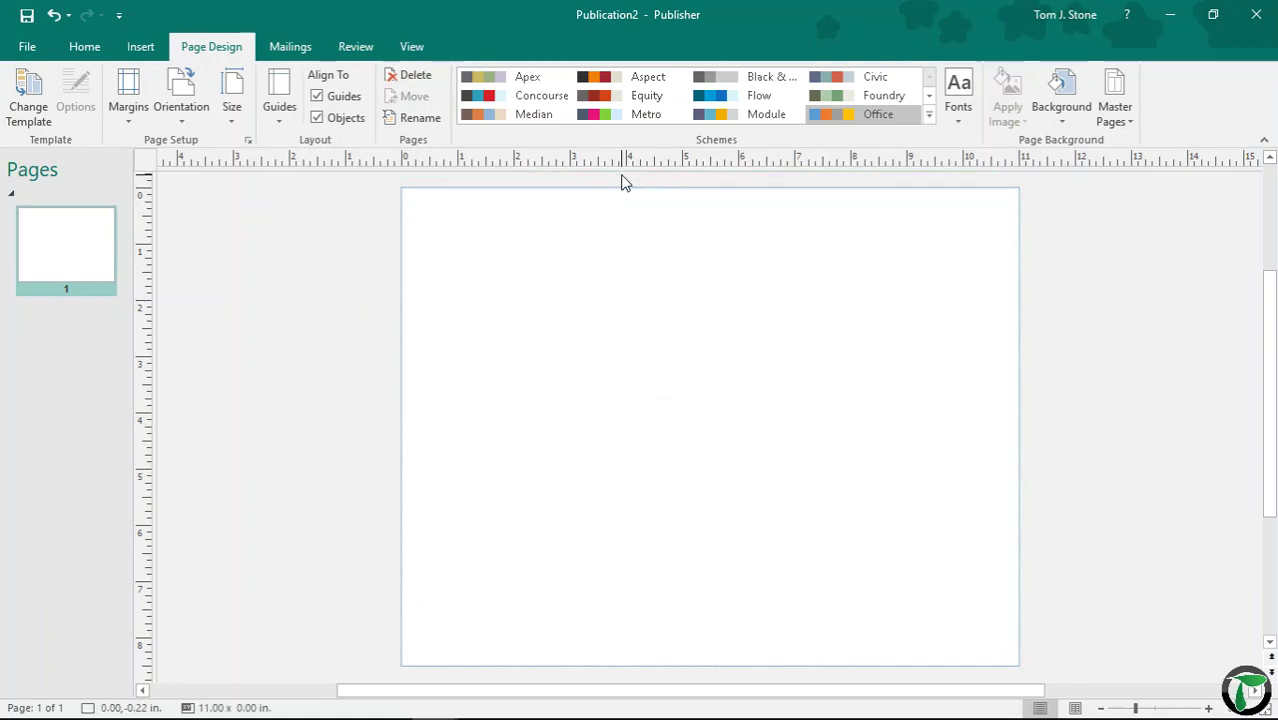
# Step: Define horizontal ruler guides at exact positions of 0.25" and 4.25"
pyautogui.click(279, 118)
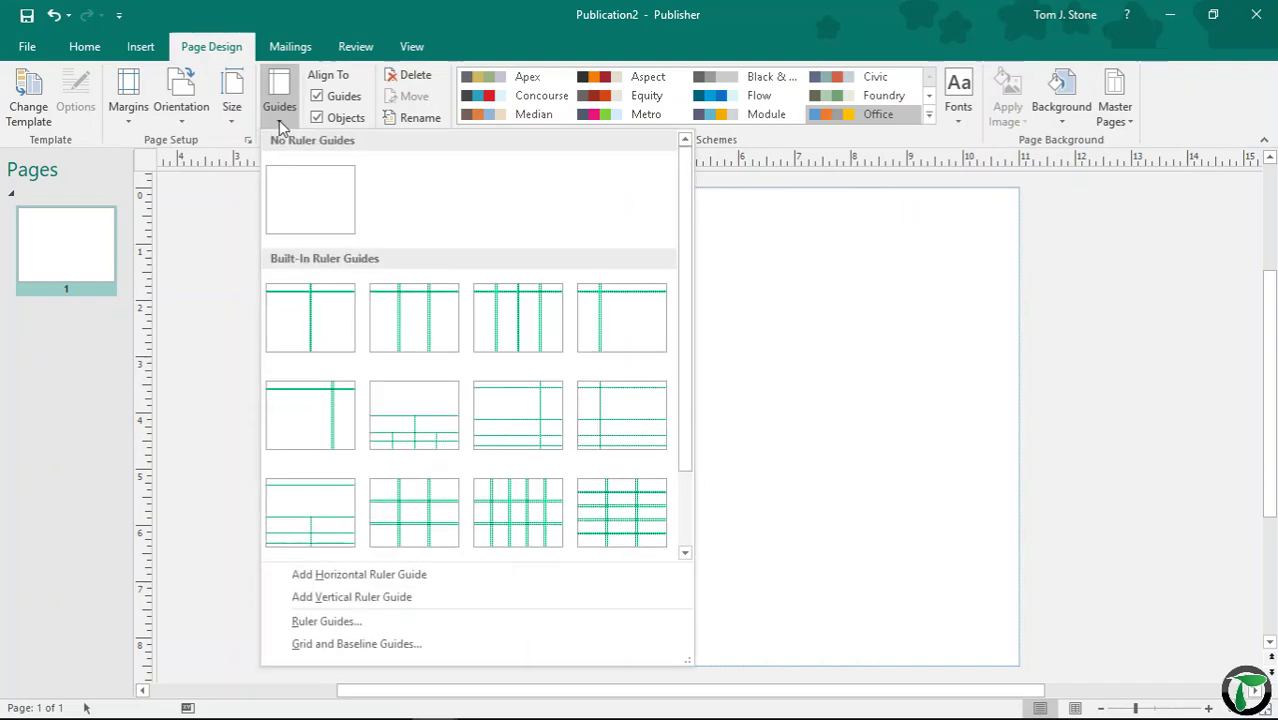
pyautogui.click(350, 622)
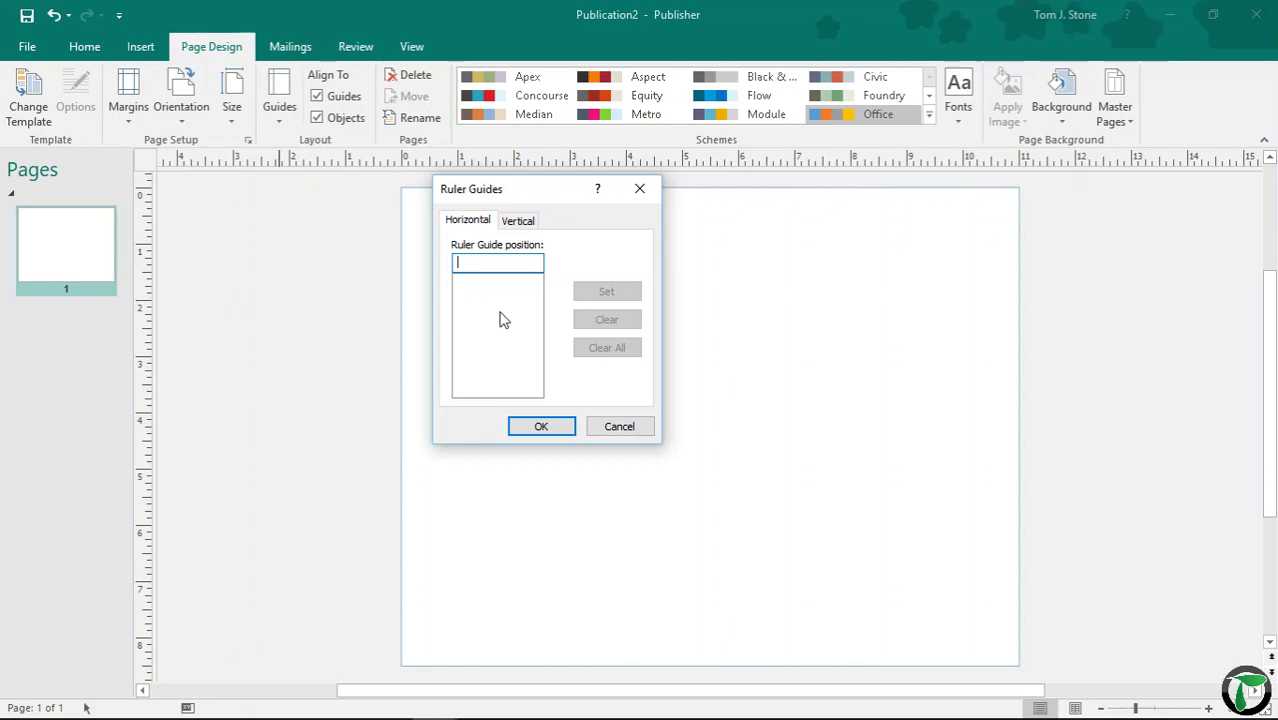
pyautogui.write('.25')
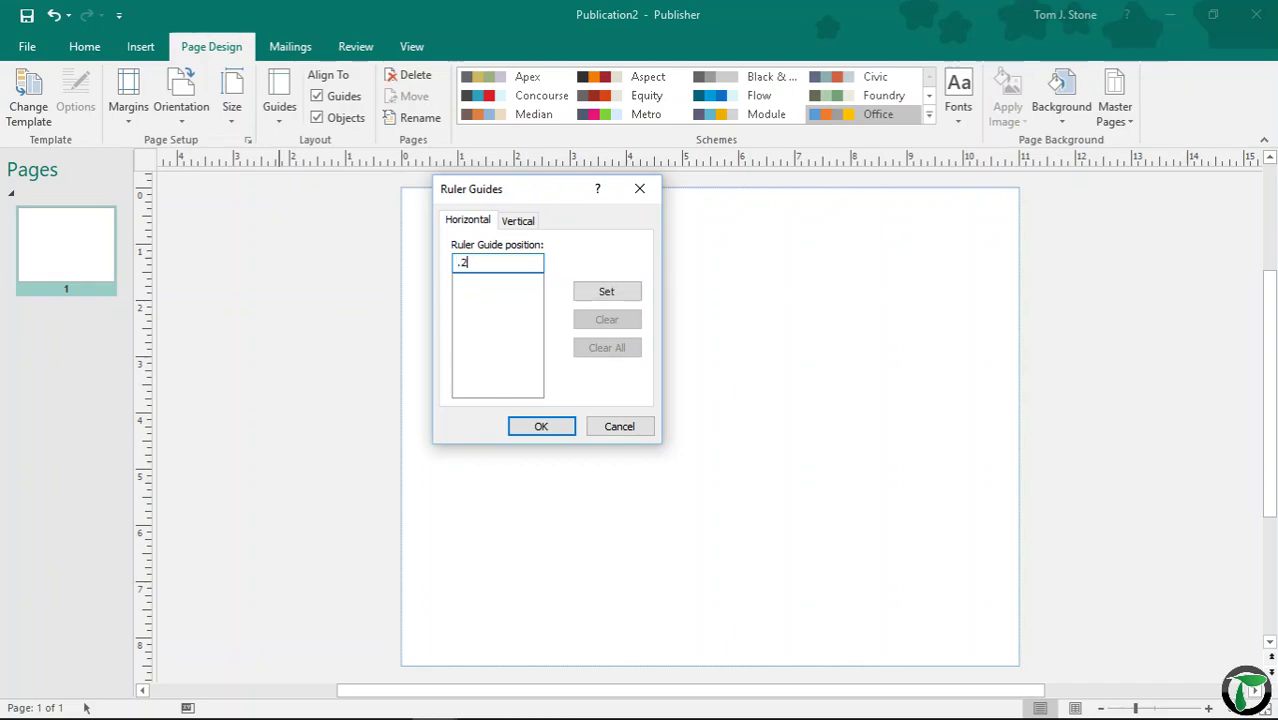
pyautogui.click(611, 292)
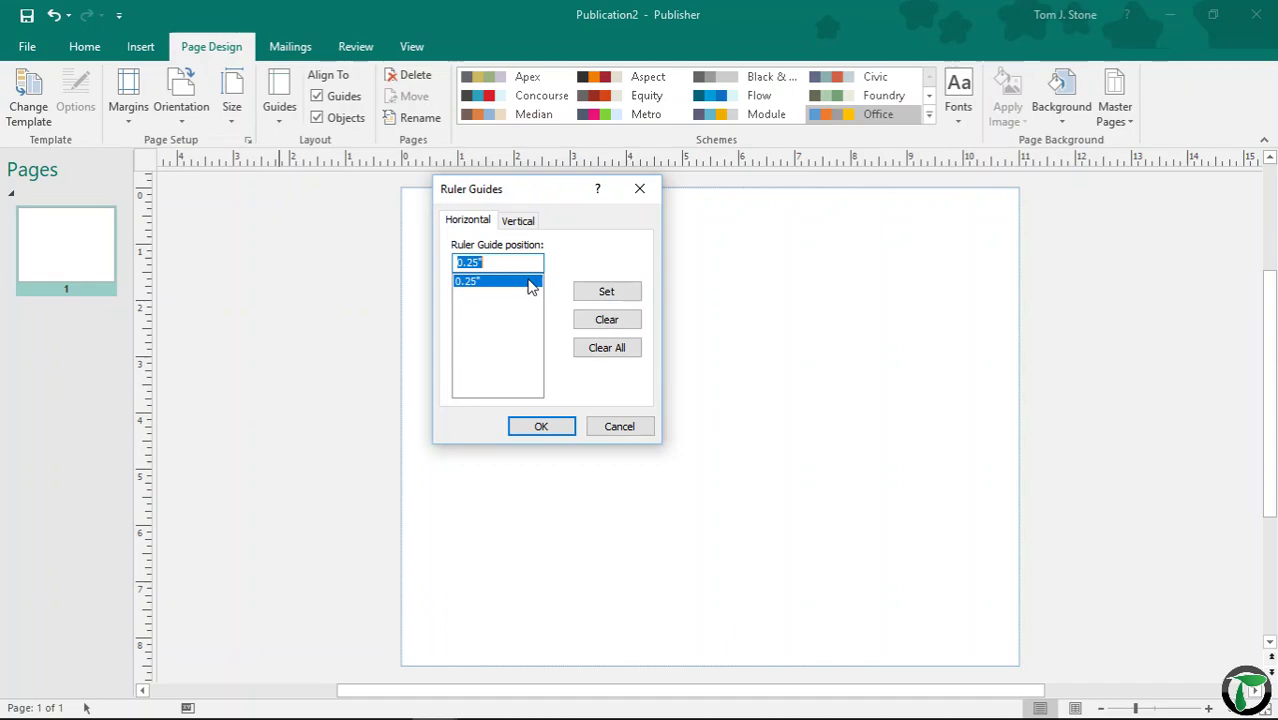
pyautogui.write('4.25')
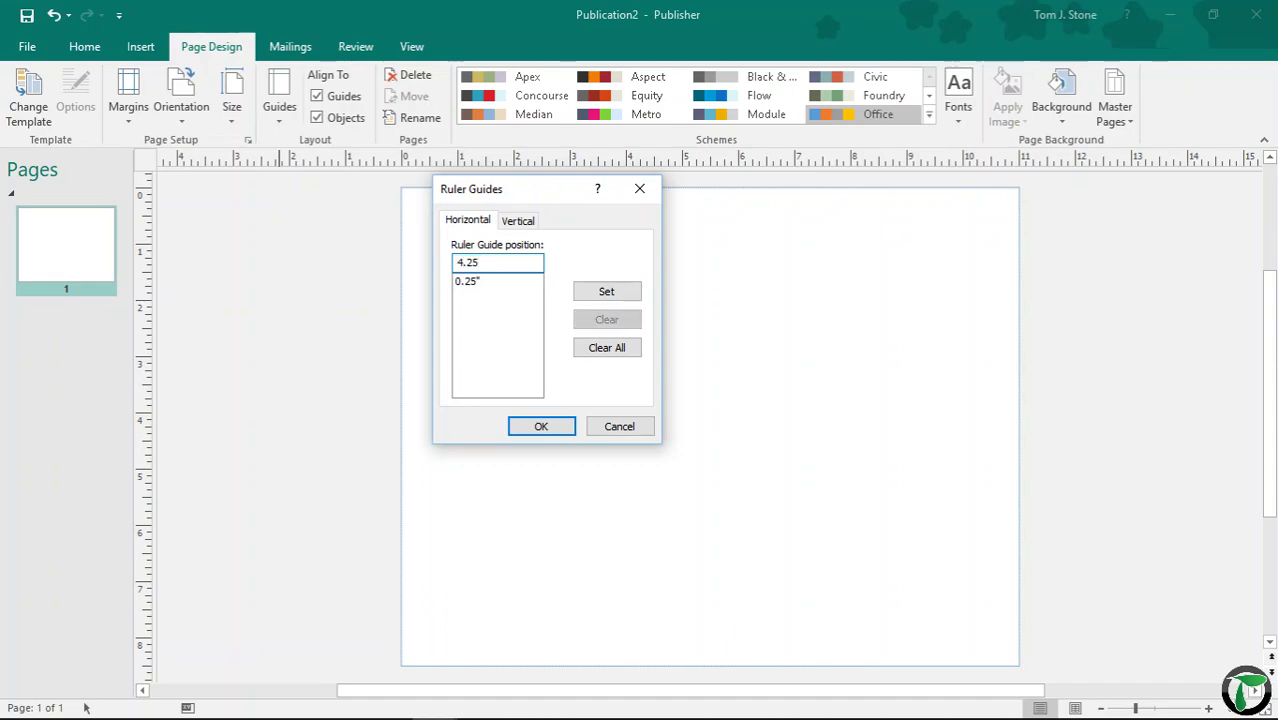
pyautogui.click(598, 292)
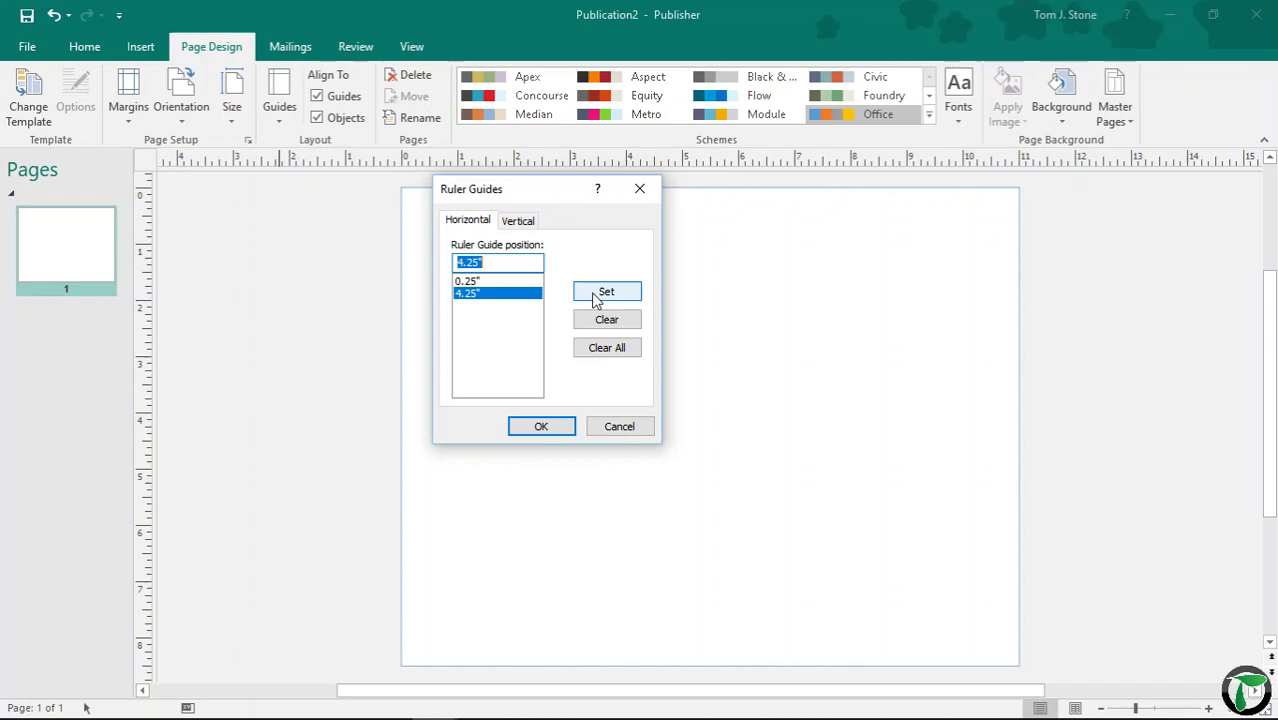
# Step: Add further horizontal ruler guides at 4", 4.5" and 8.25", and apply the horizontal set to the page
pyautogui.write('4')
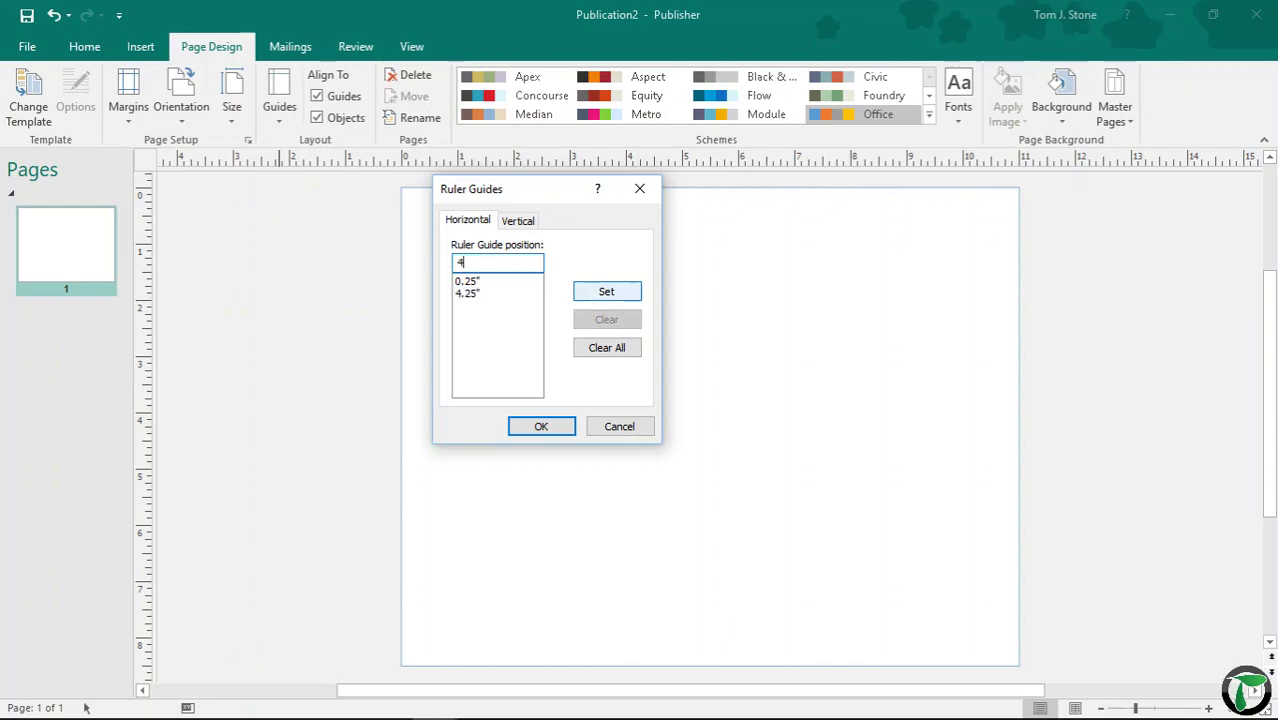
pyautogui.click(605, 292)
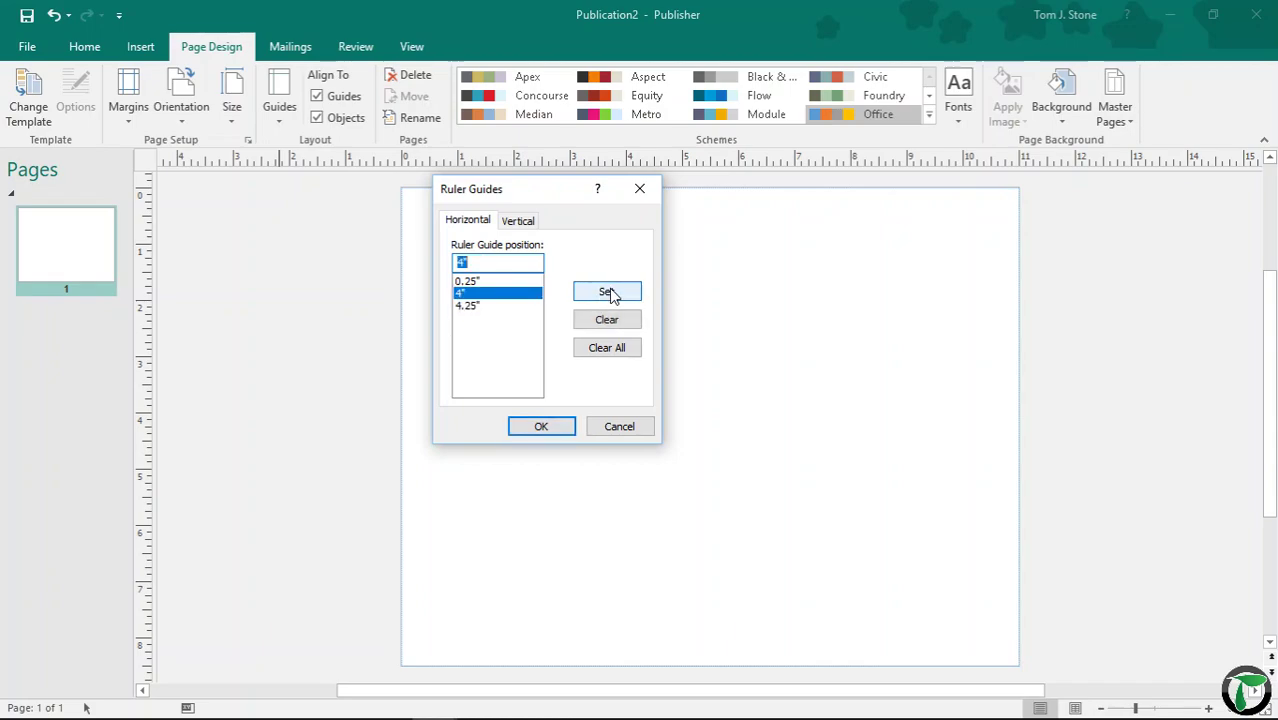
pyautogui.write('4.5')
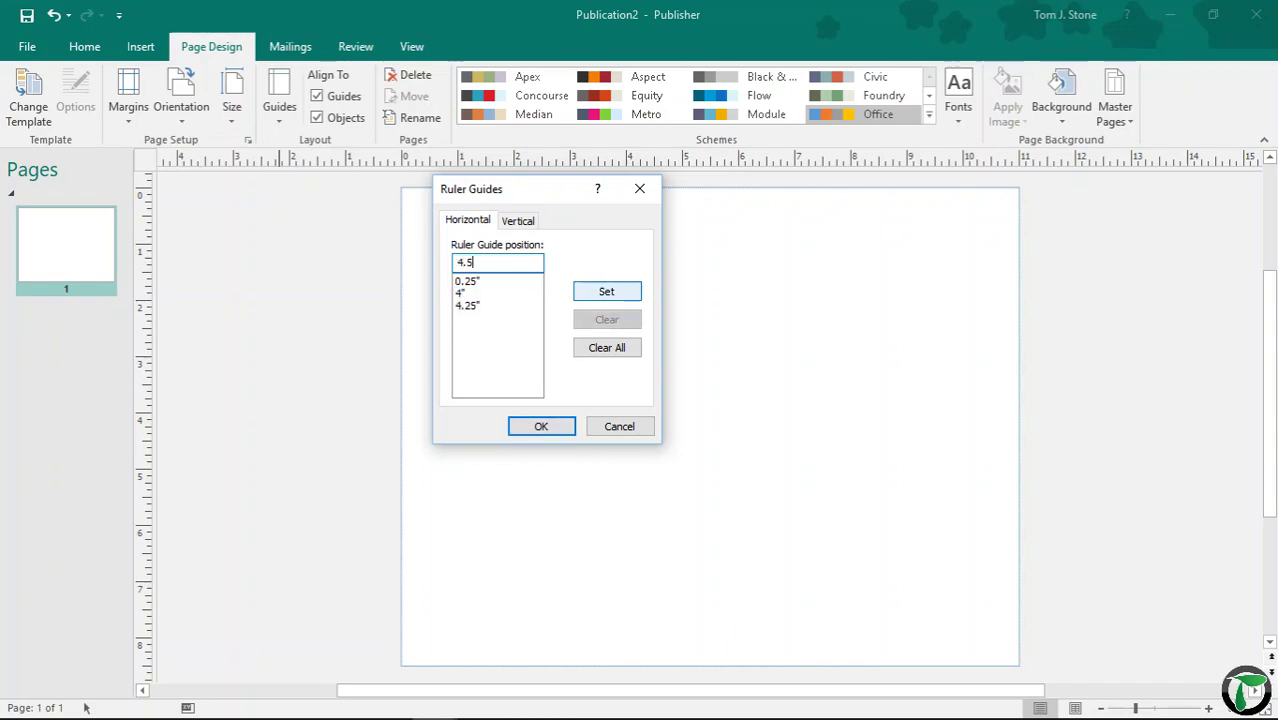
pyautogui.click(634, 291)
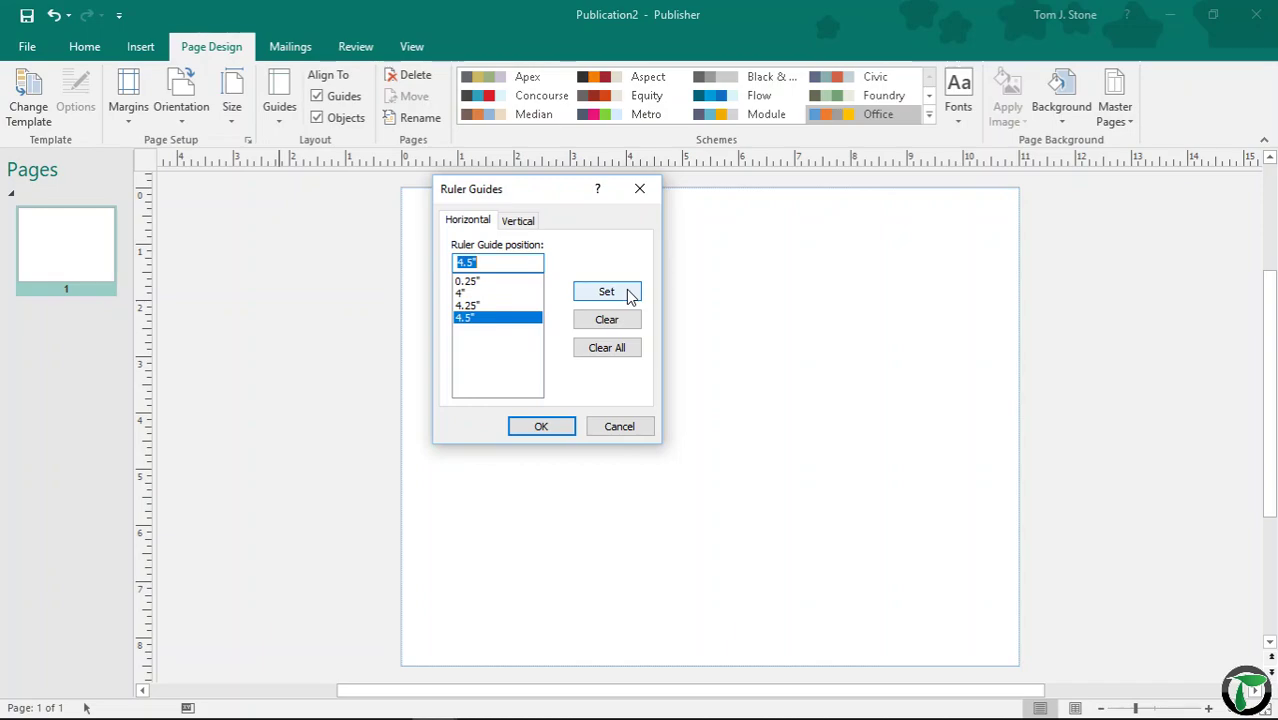
pyautogui.click(629, 293)
pyautogui.write('8.25')
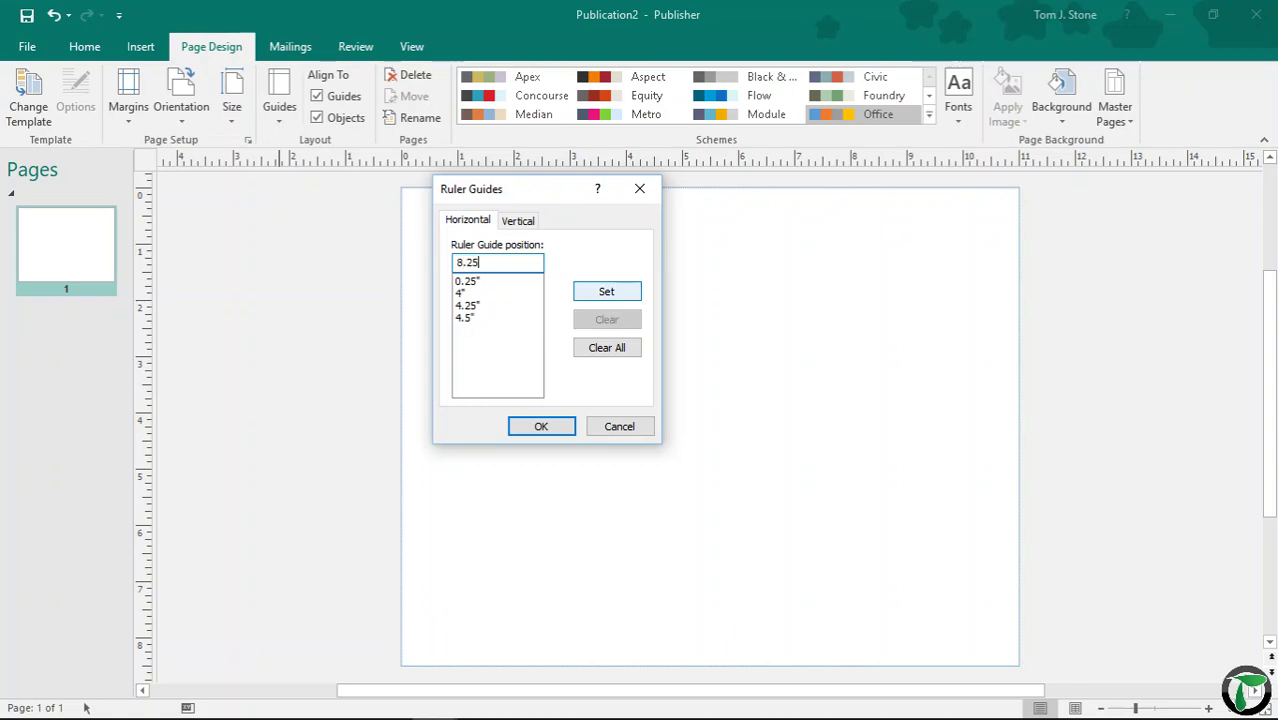
pyautogui.click(606, 291)
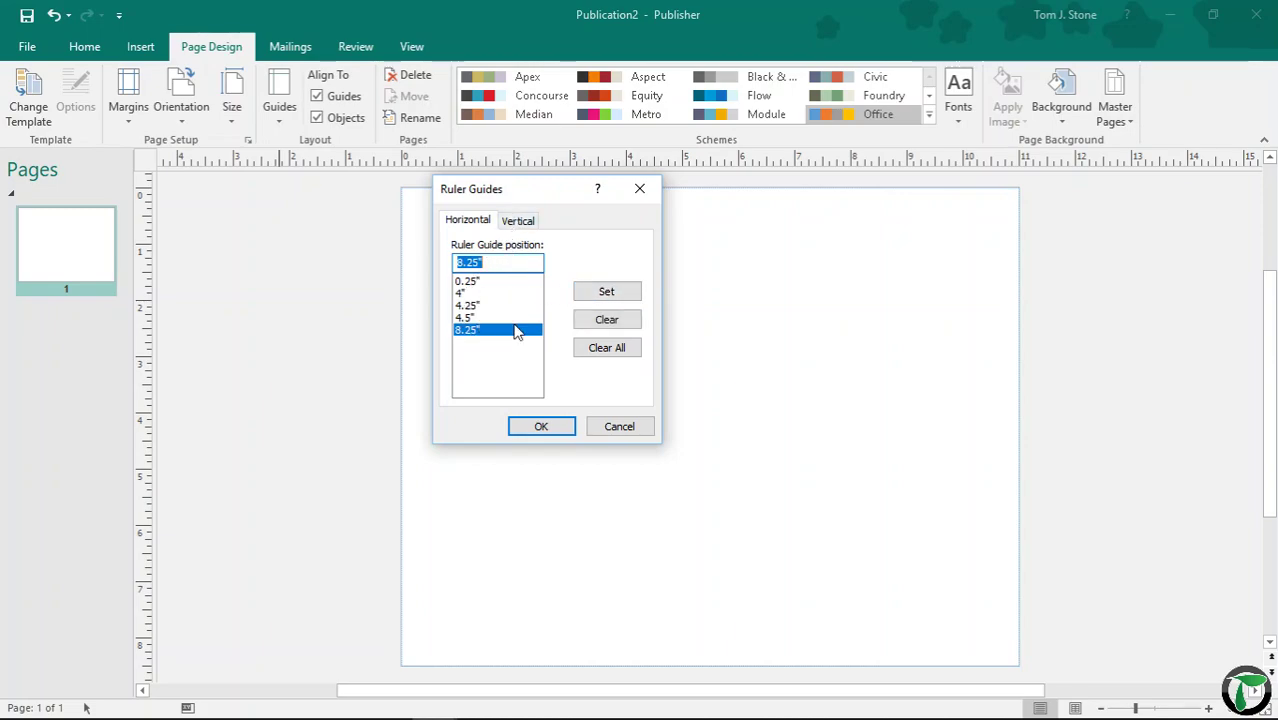
pyautogui.click(541, 427)
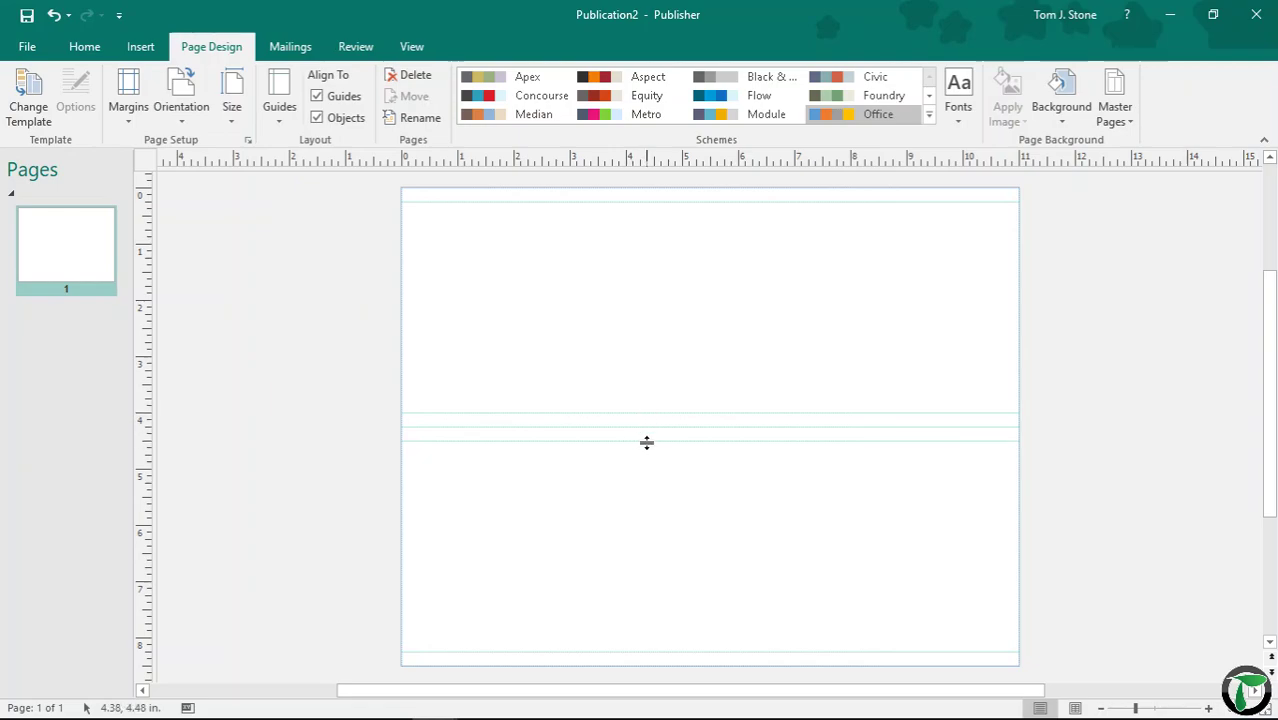
# Step: Define vertical ruler guides near the page's side edges at 0.25" and 10.75"
pyautogui.click(278, 118)
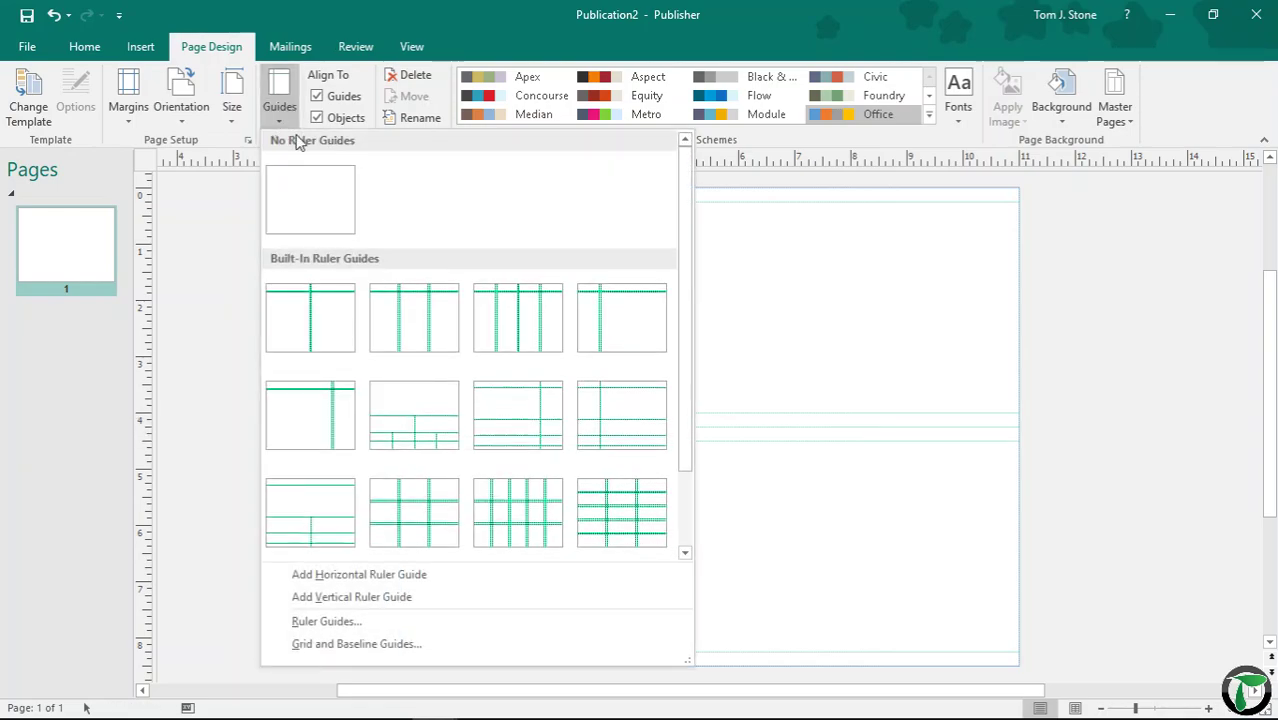
pyautogui.click(330, 621)
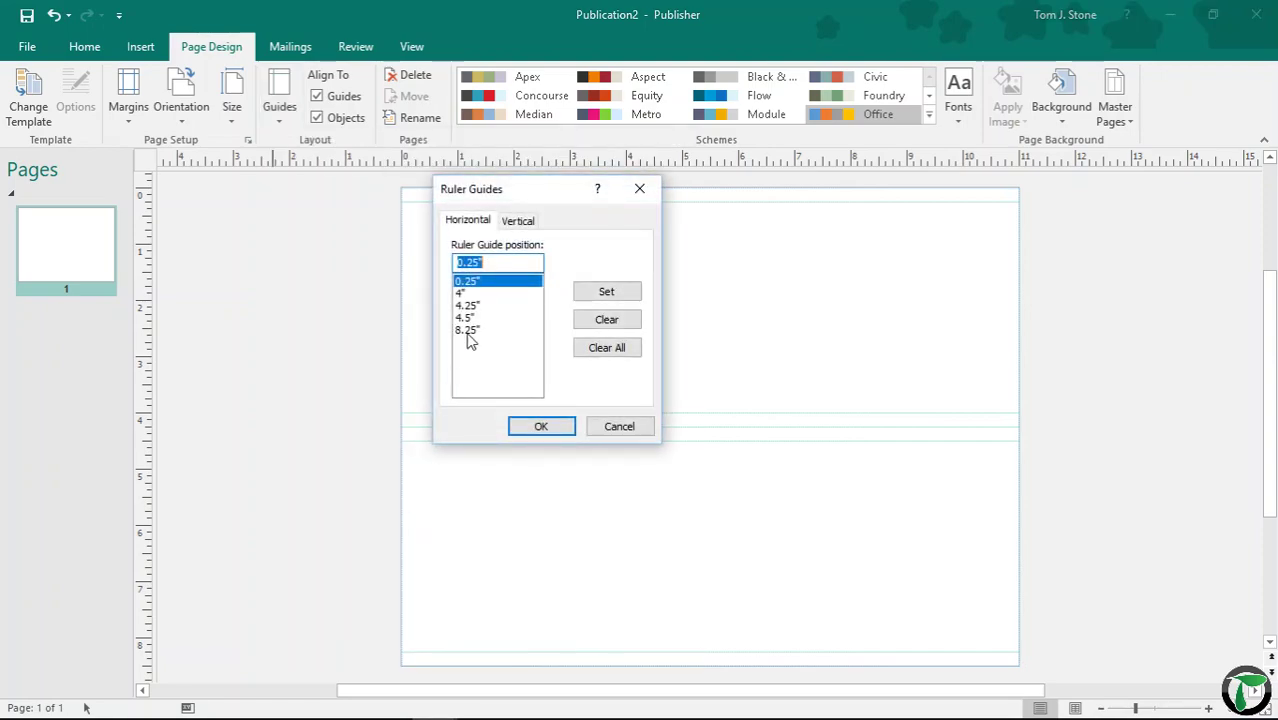
pyautogui.click(517, 222)
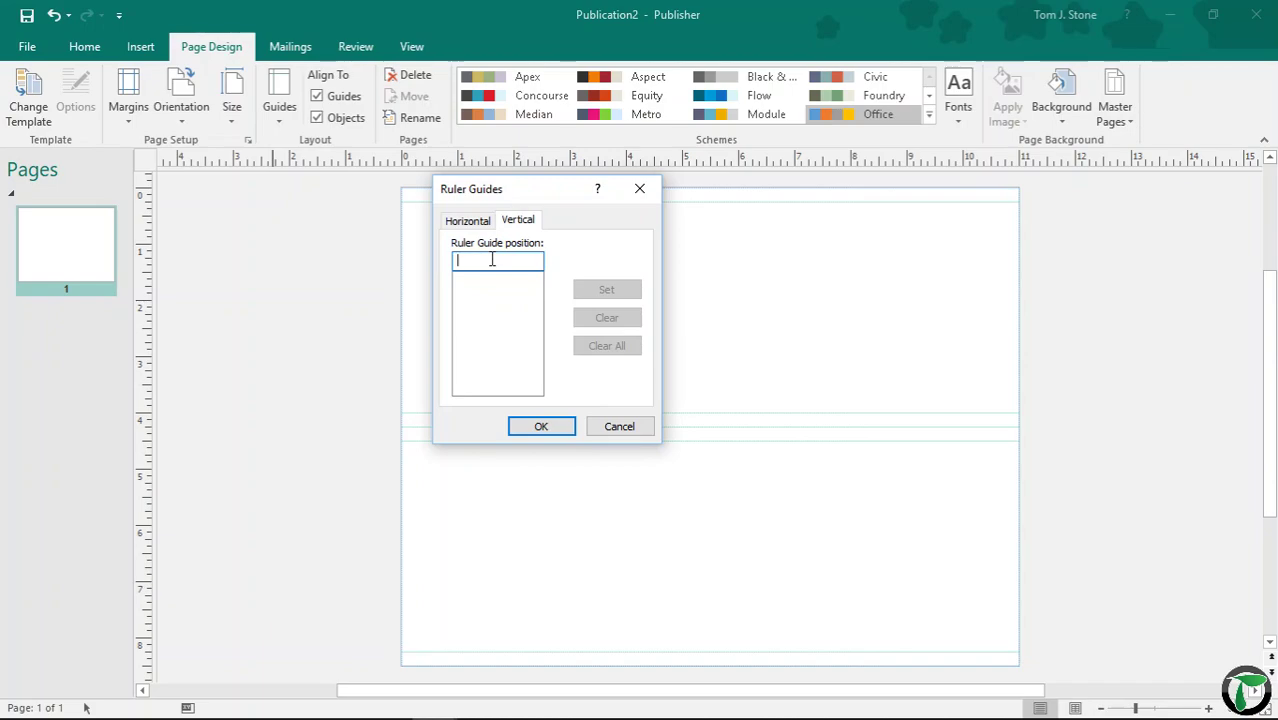
pyautogui.write('.25')
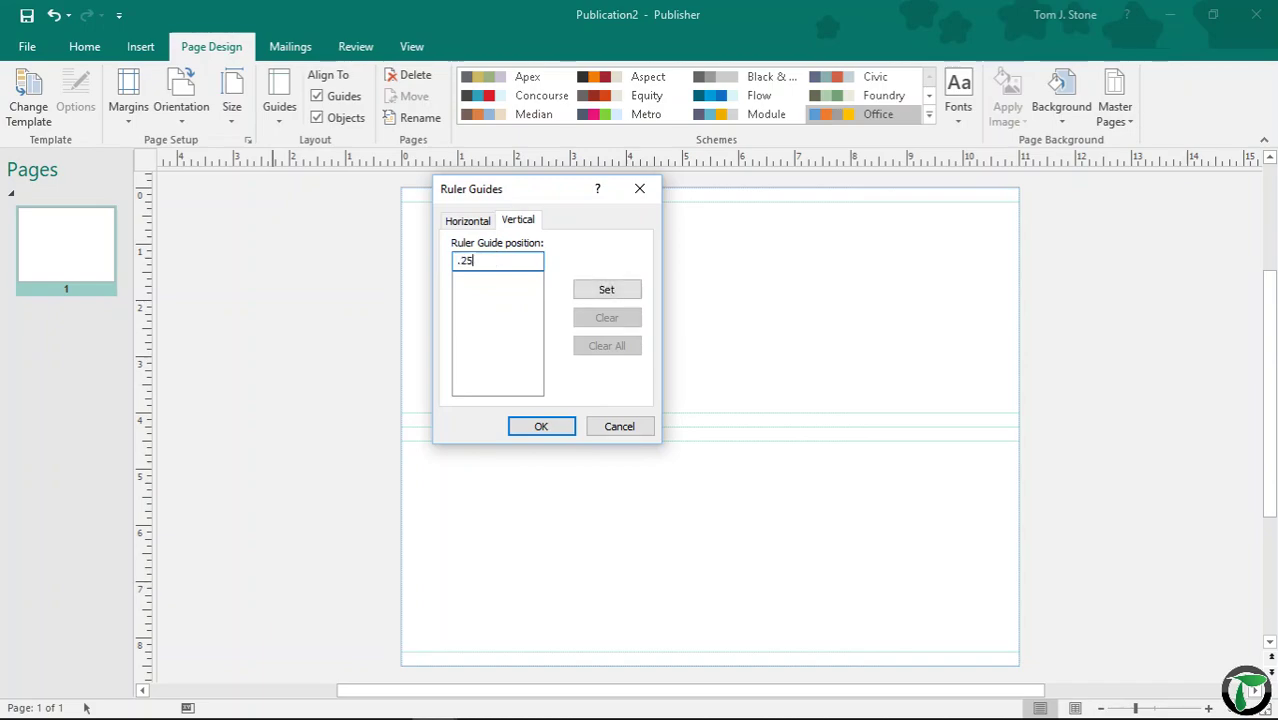
pyautogui.click(600, 289)
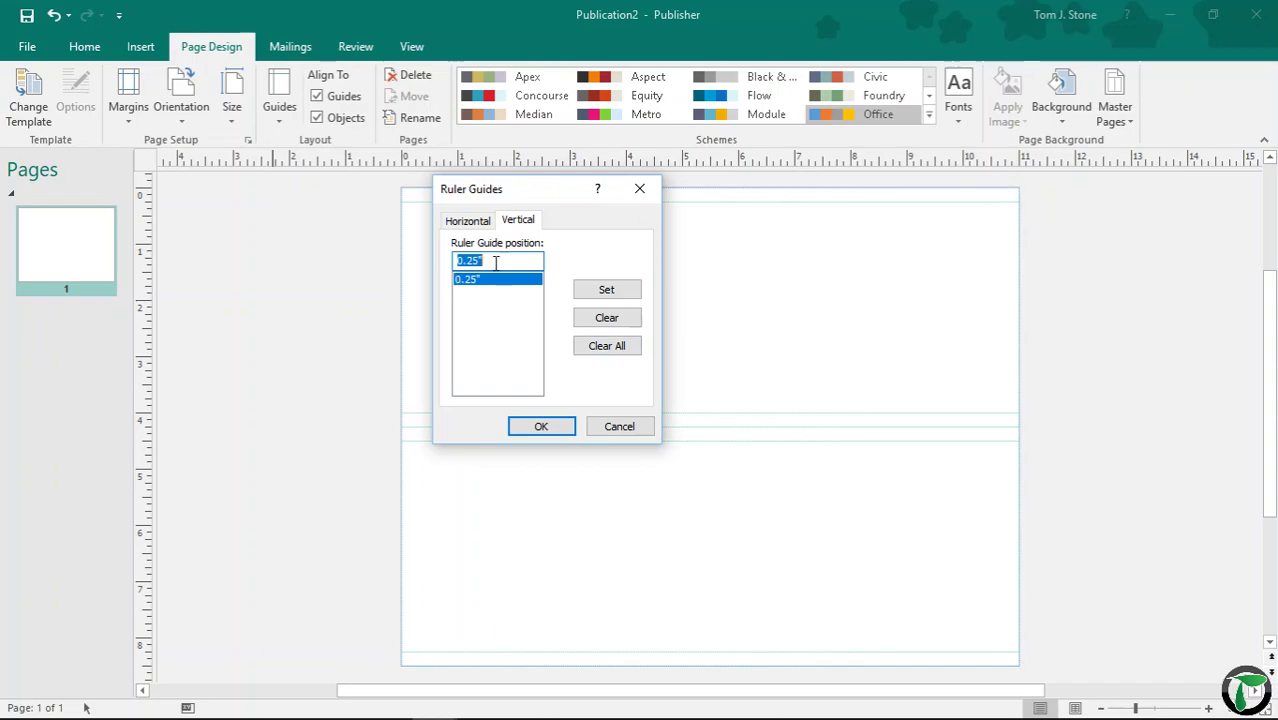
pyautogui.write('10')
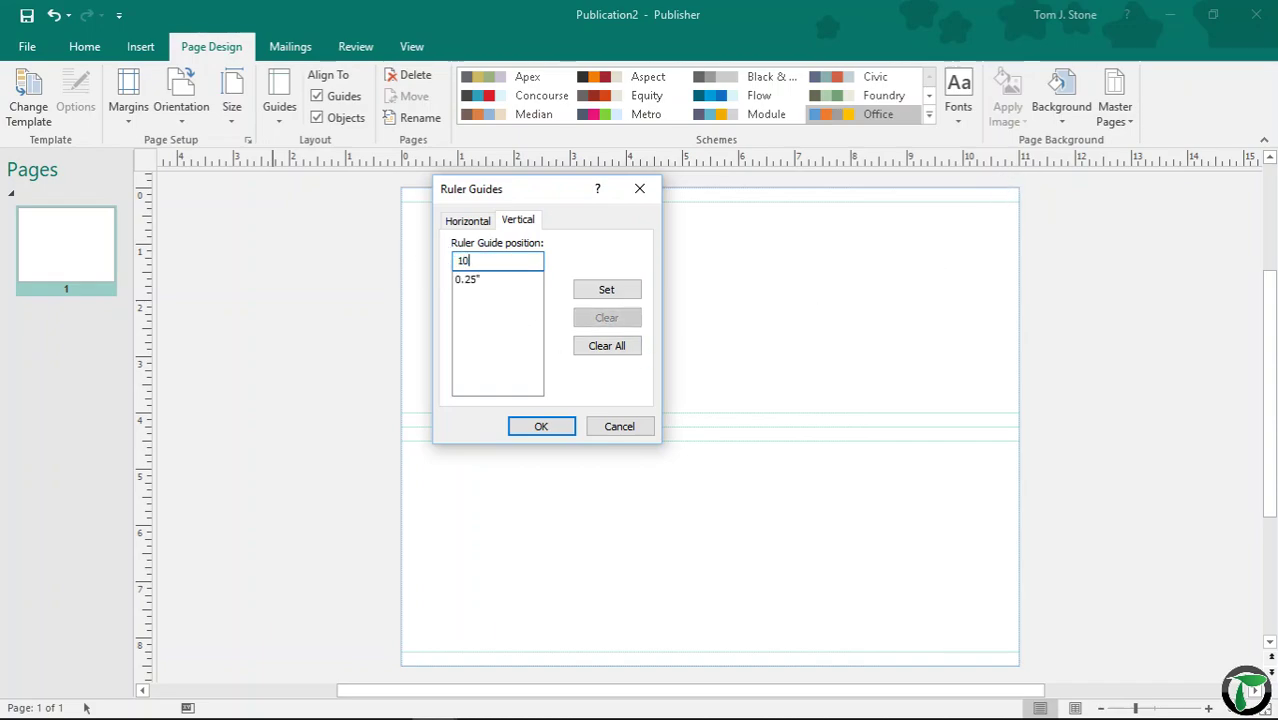
pyautogui.write('.75')
pyautogui.click(604, 291)
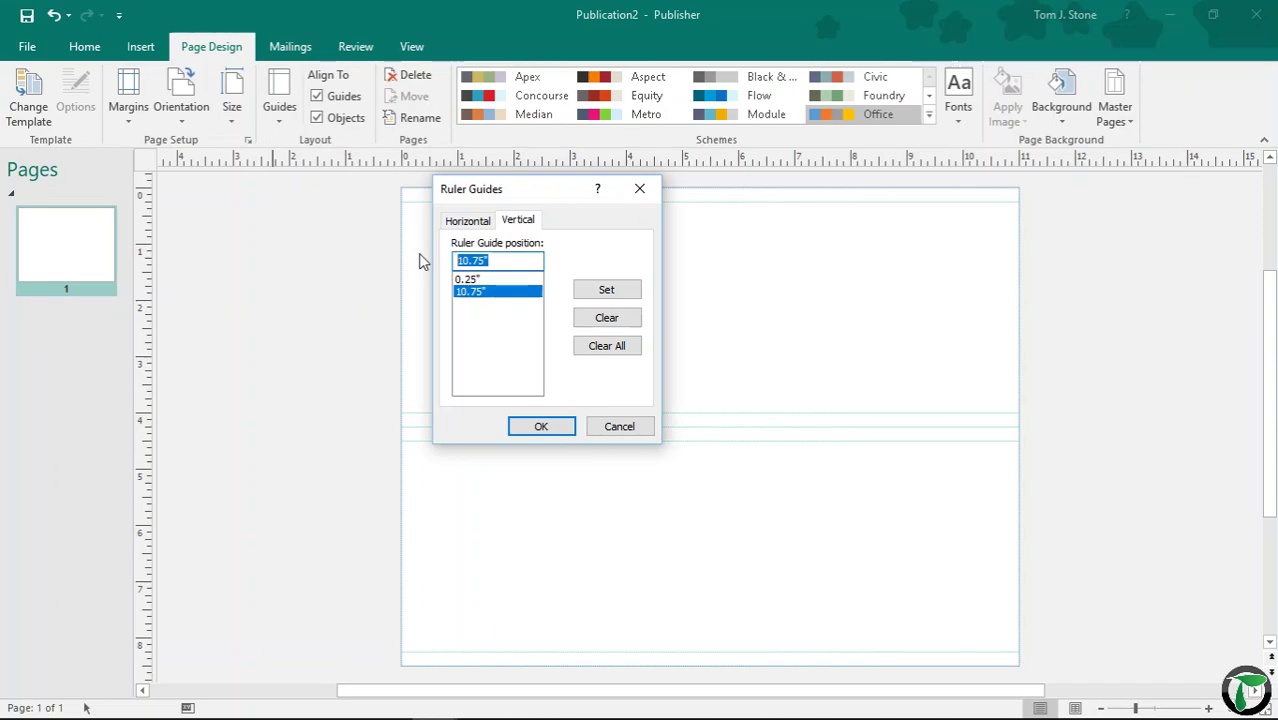
# Step: Add vertical ruler guides around the page centre at 5.5", 5.25" and 5.75", and apply the vertical set
pyautogui.write('5.5')
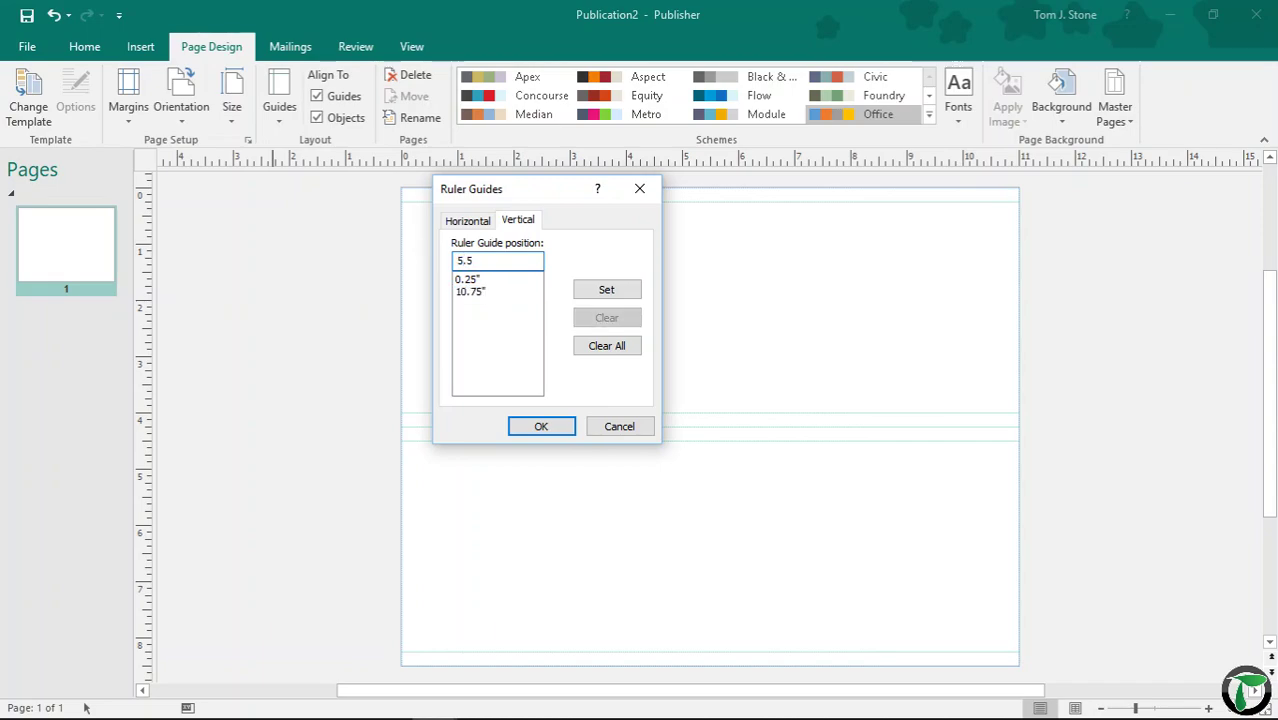
pyautogui.click(604, 292)
pyautogui.write('.')
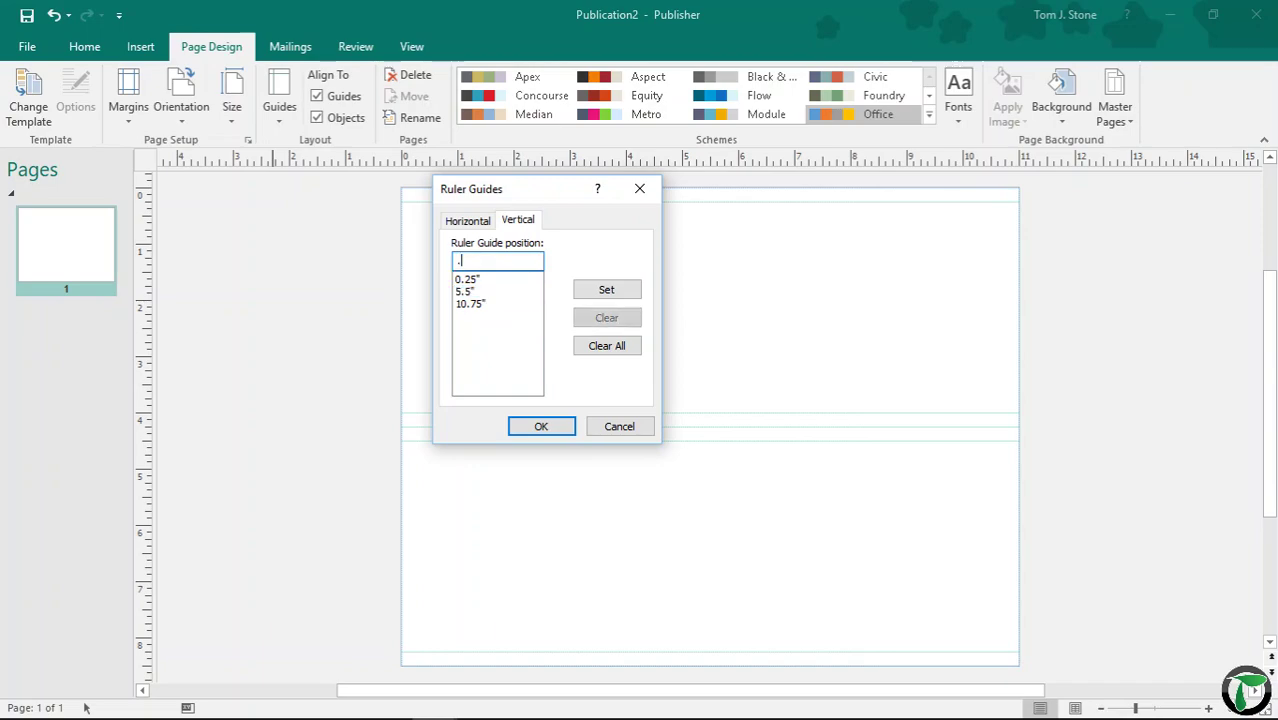
pyautogui.write('2')
pyautogui.press('BackSpace')
pyautogui.press('BackSpace')
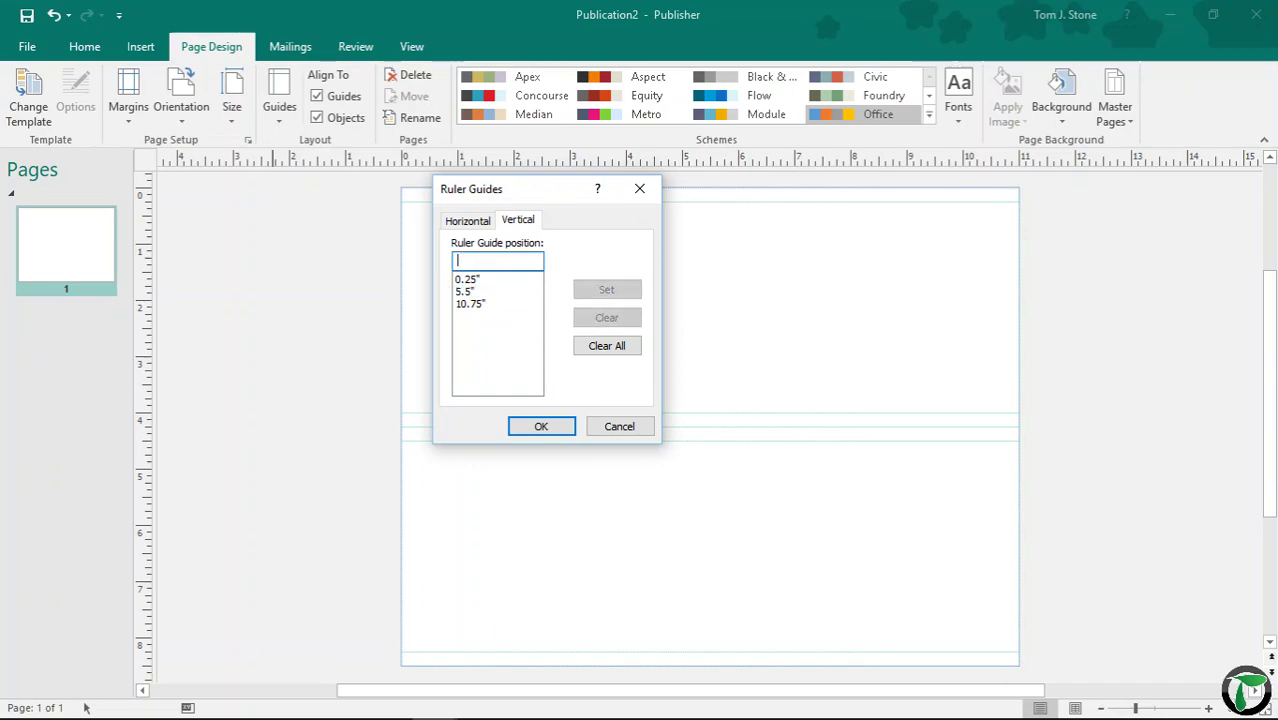
pyautogui.write('5.25')
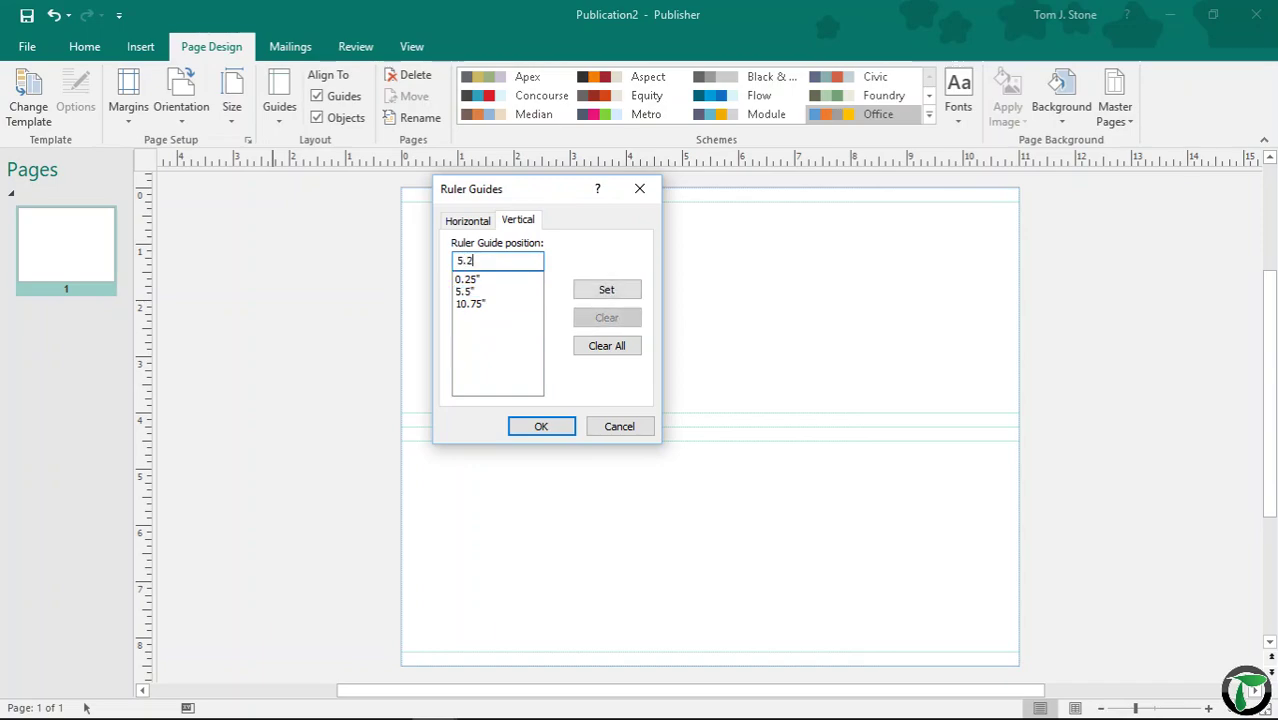
pyautogui.click(622, 291)
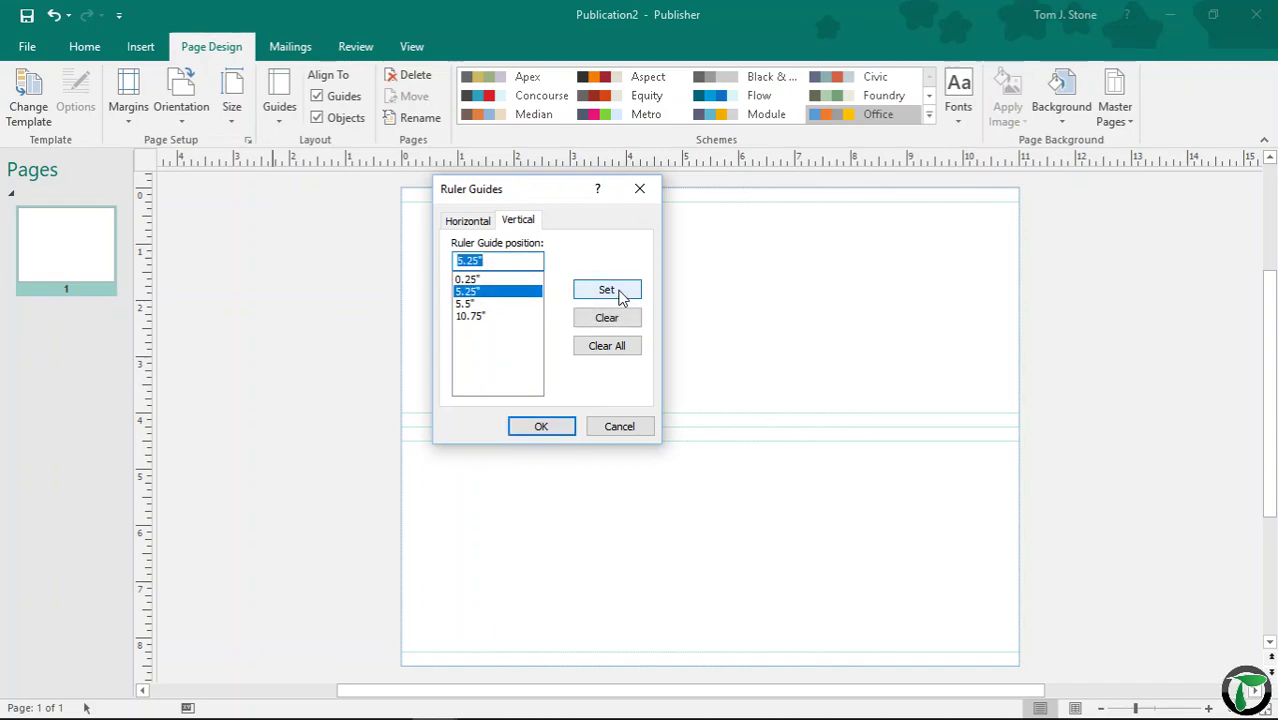
pyautogui.write('5.')
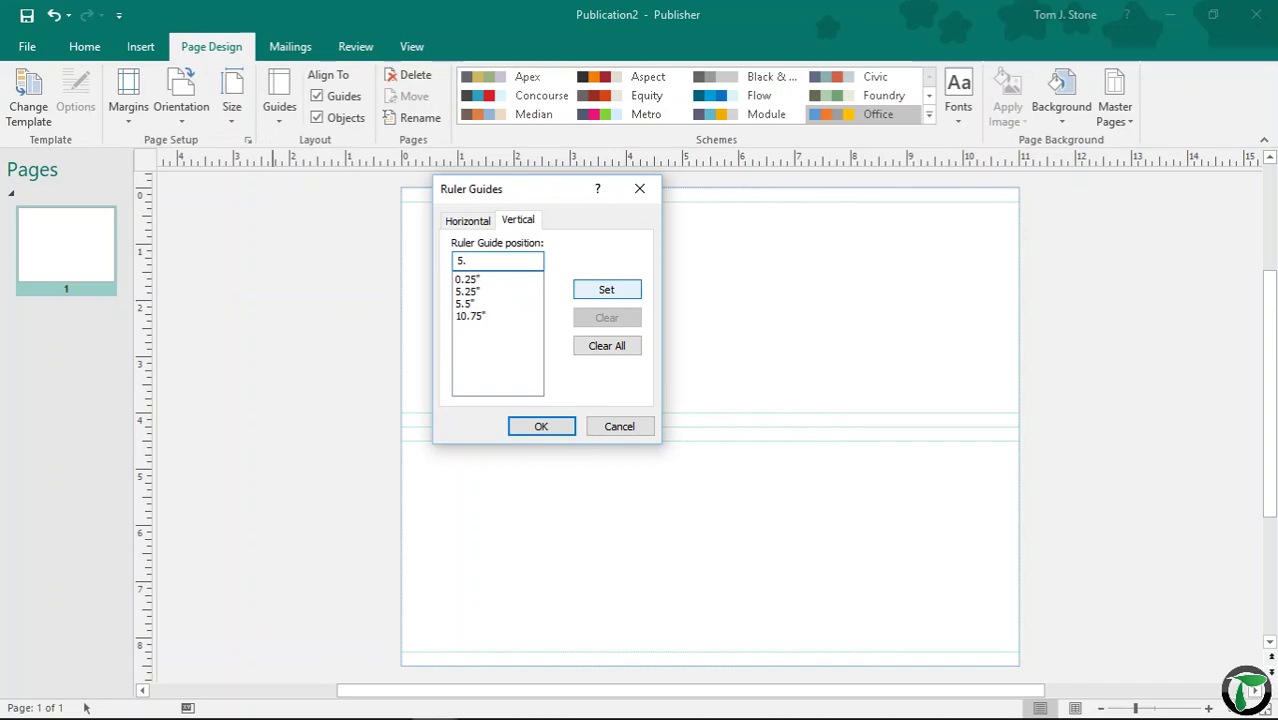
pyautogui.write('72')
pyautogui.click(609, 293)
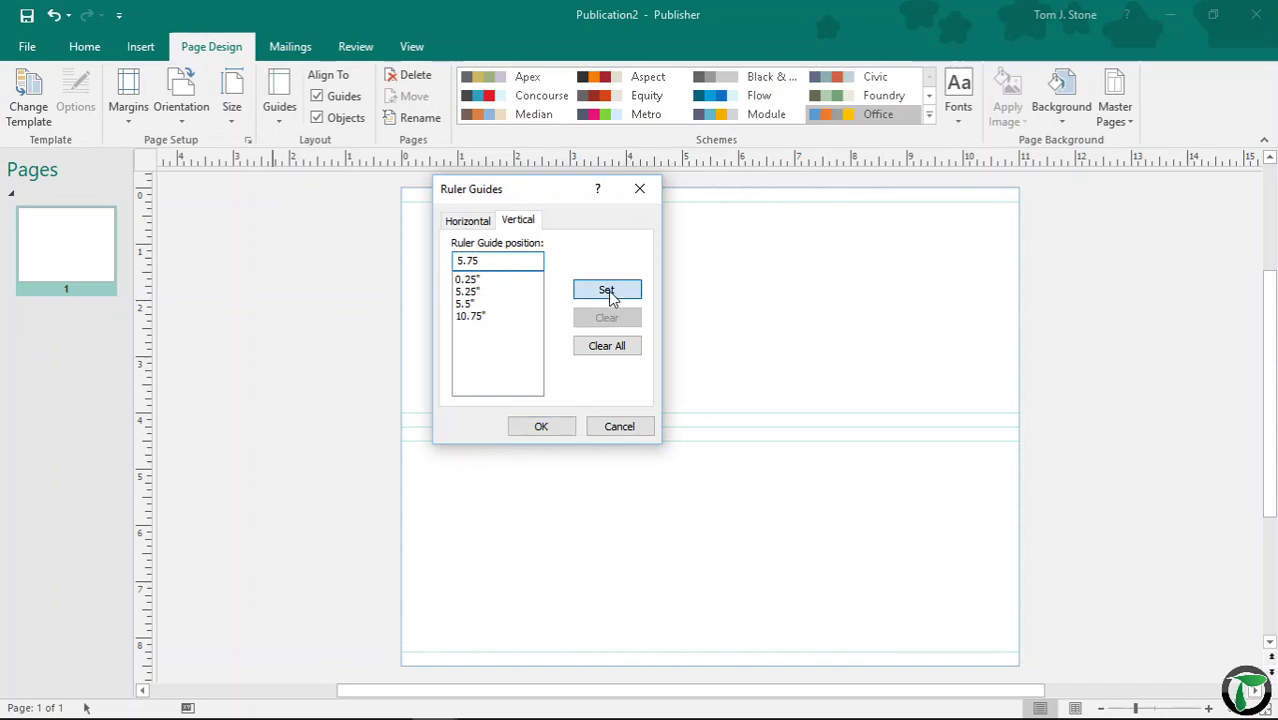
pyautogui.click(541, 427)
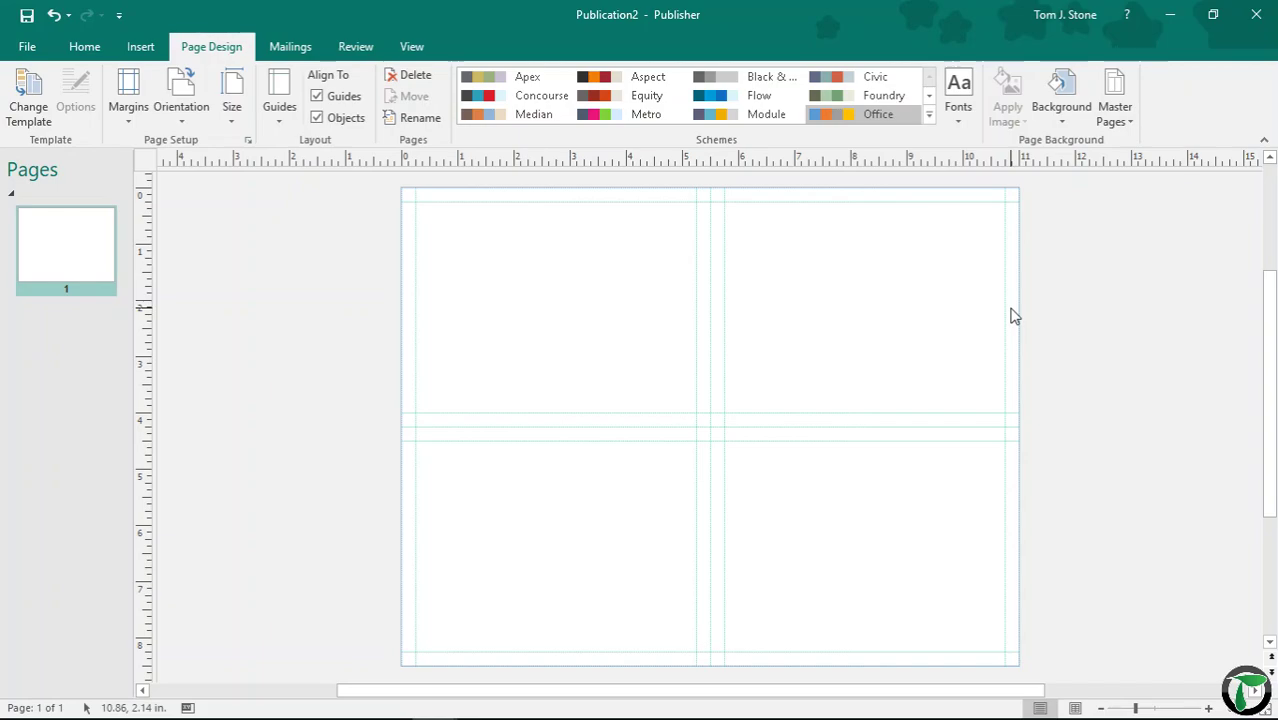
# Step: Start saving a copy of the publication to the computer with Publisher Template (*.pub) as the file type
pyautogui.click(33, 48)
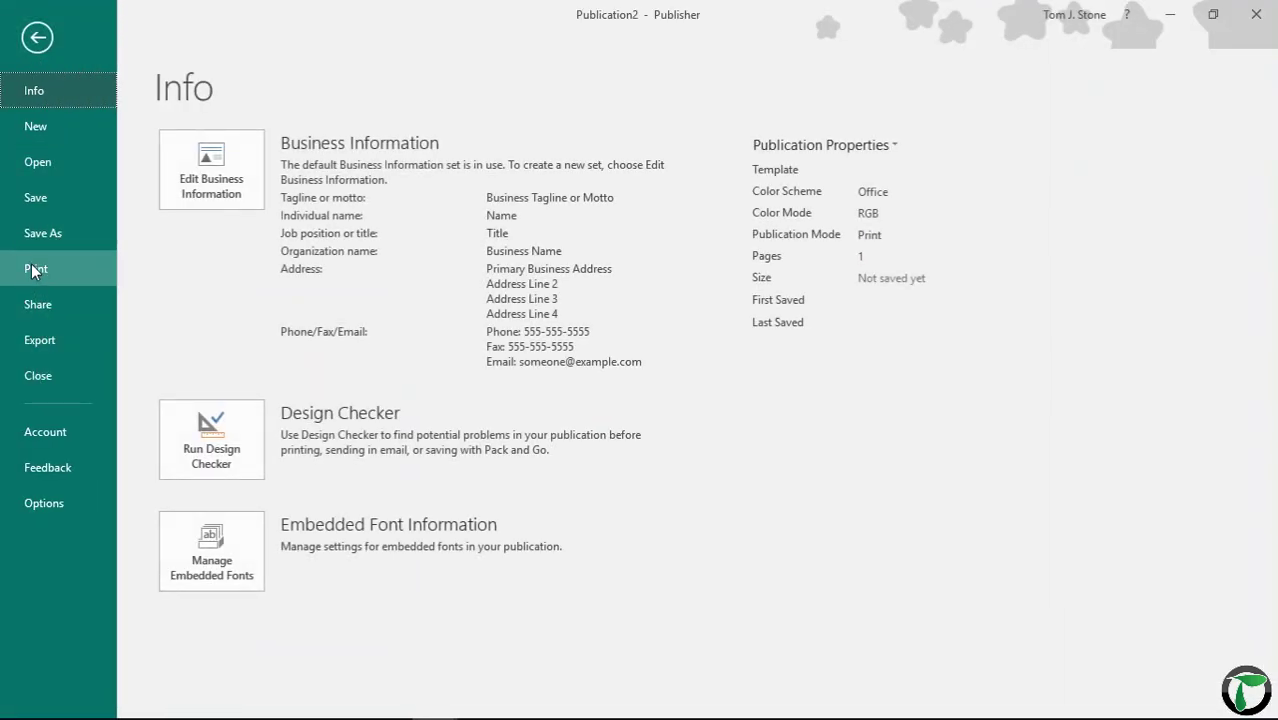
pyautogui.click(34, 234)
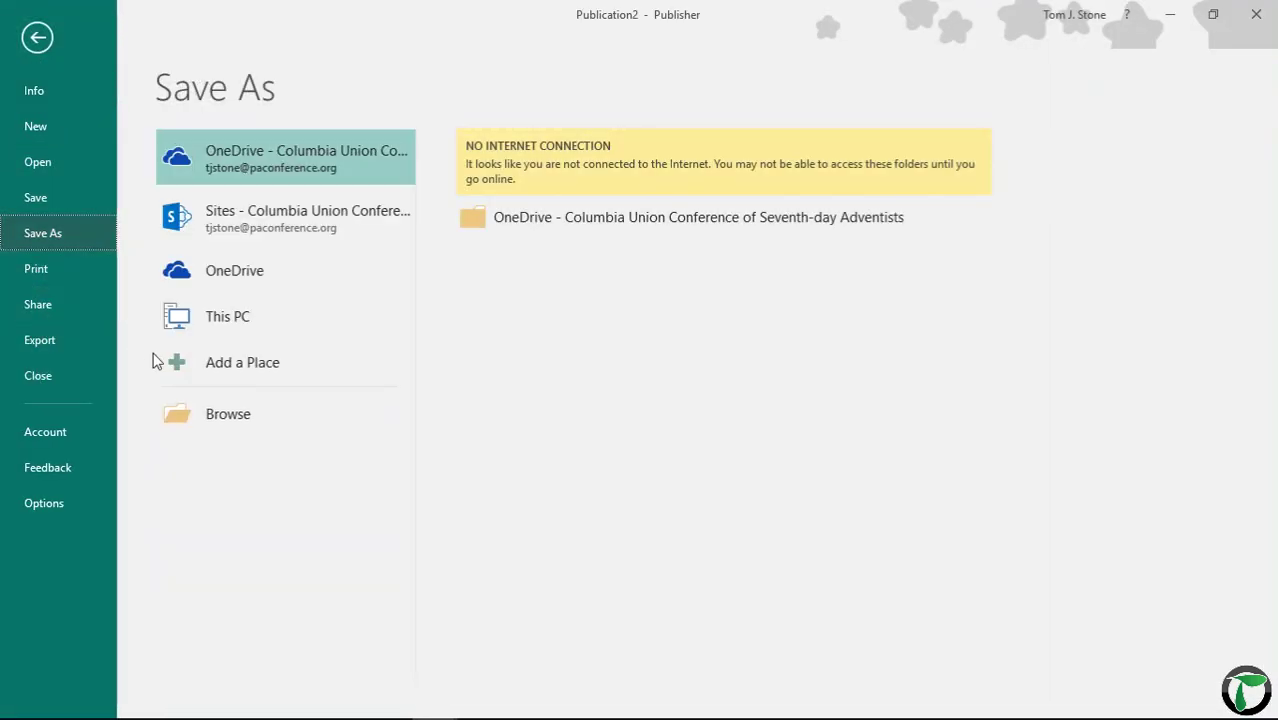
pyautogui.click(232, 417)
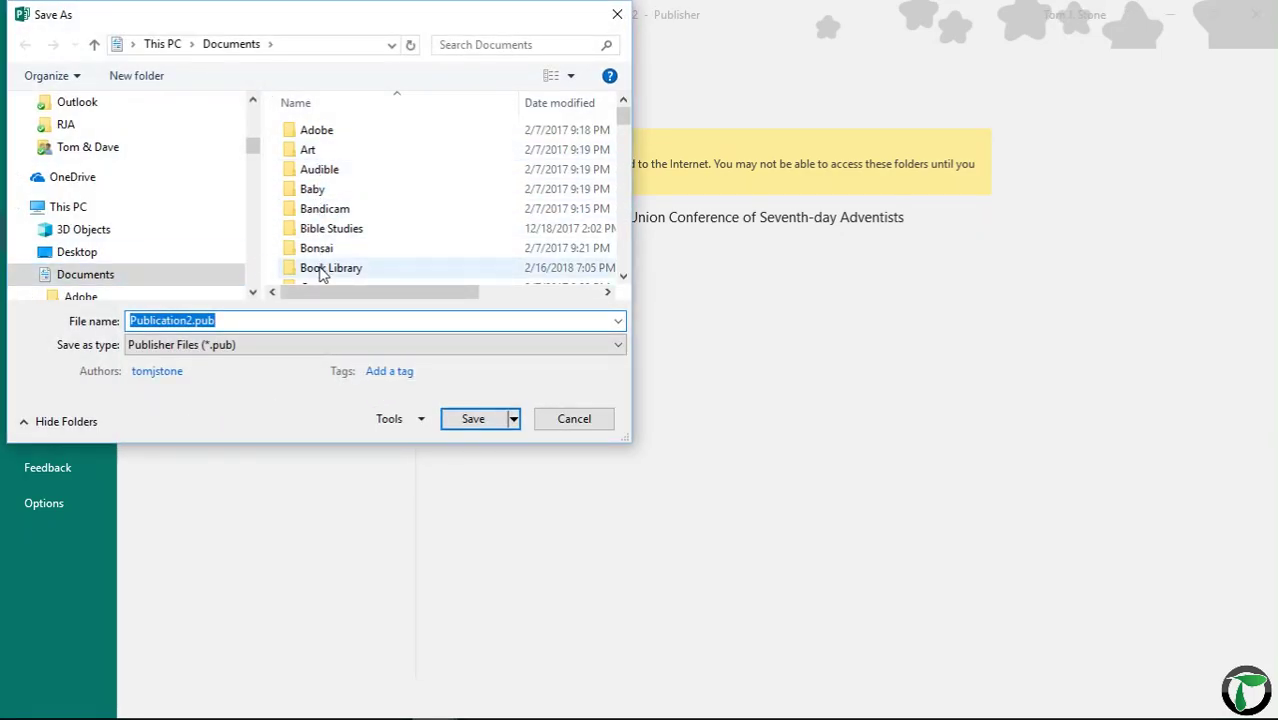
pyautogui.click(251, 344)
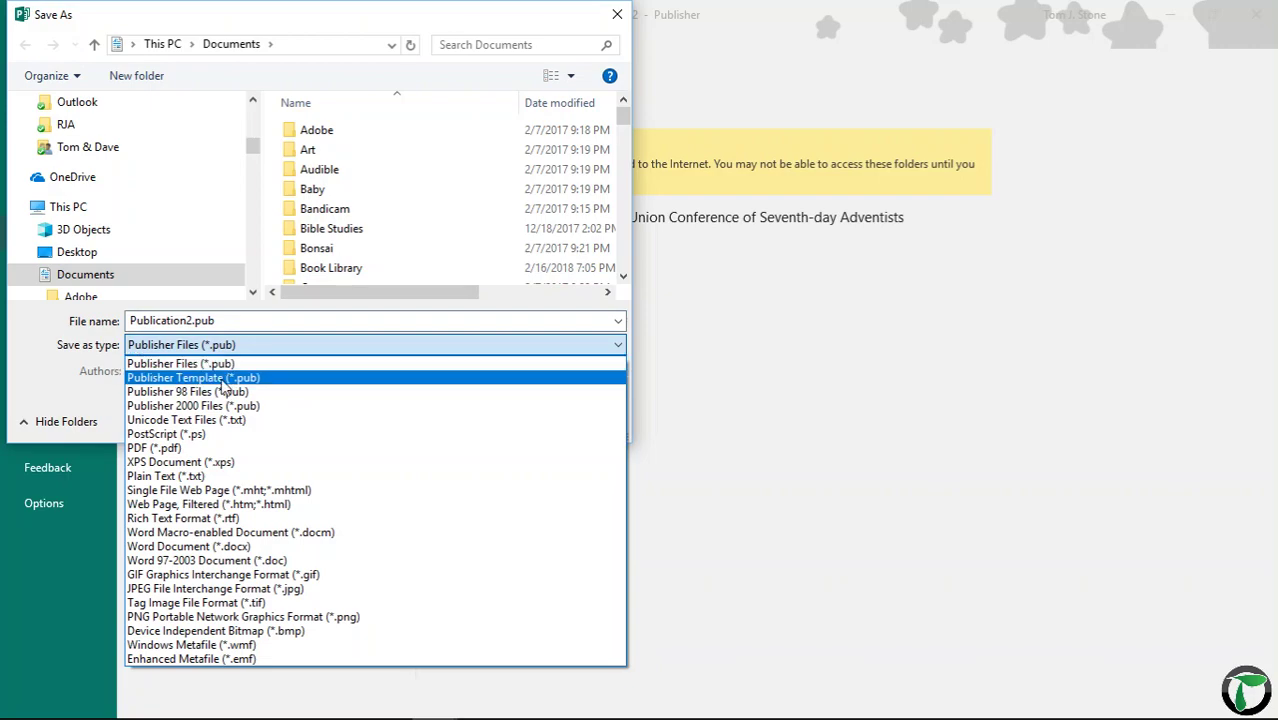
pyautogui.click(222, 382)
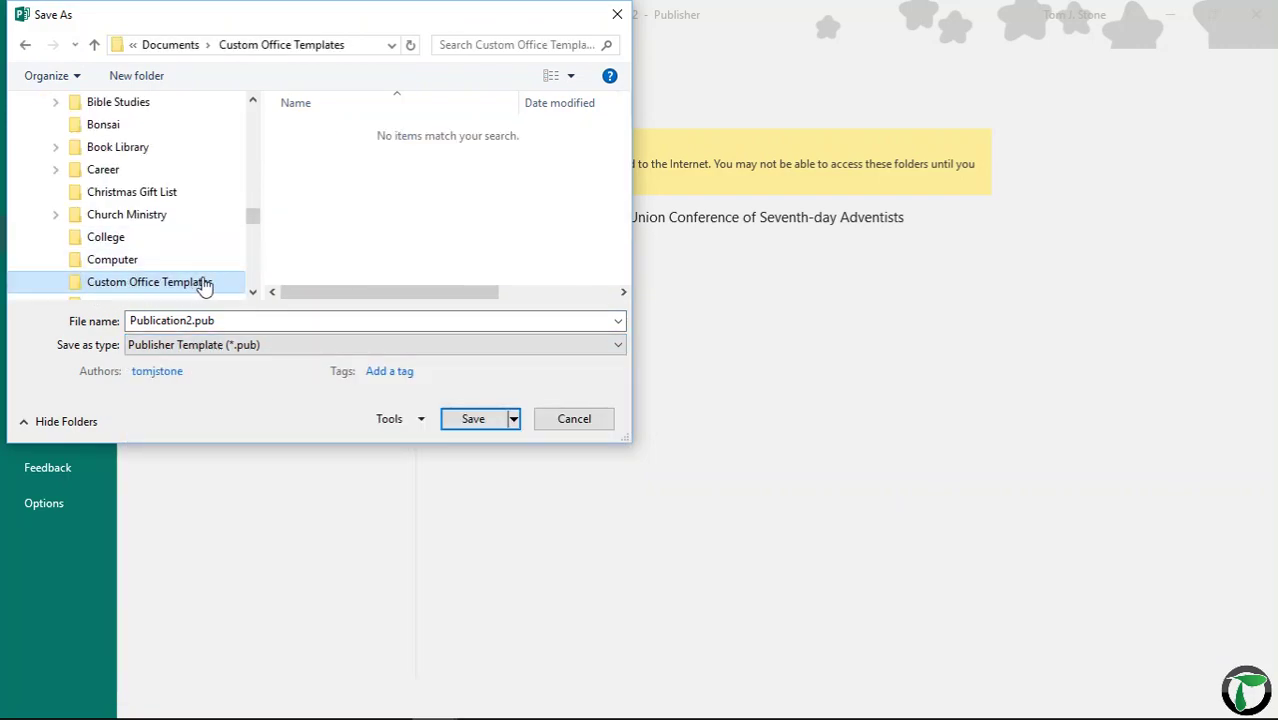
# Step: Browse to the Documents > Microsoft > Publisher > Templates folder as the save location, and return to the page without saving
pyautogui.moveTo(253, 235); pyautogui.dragTo(257, 120)
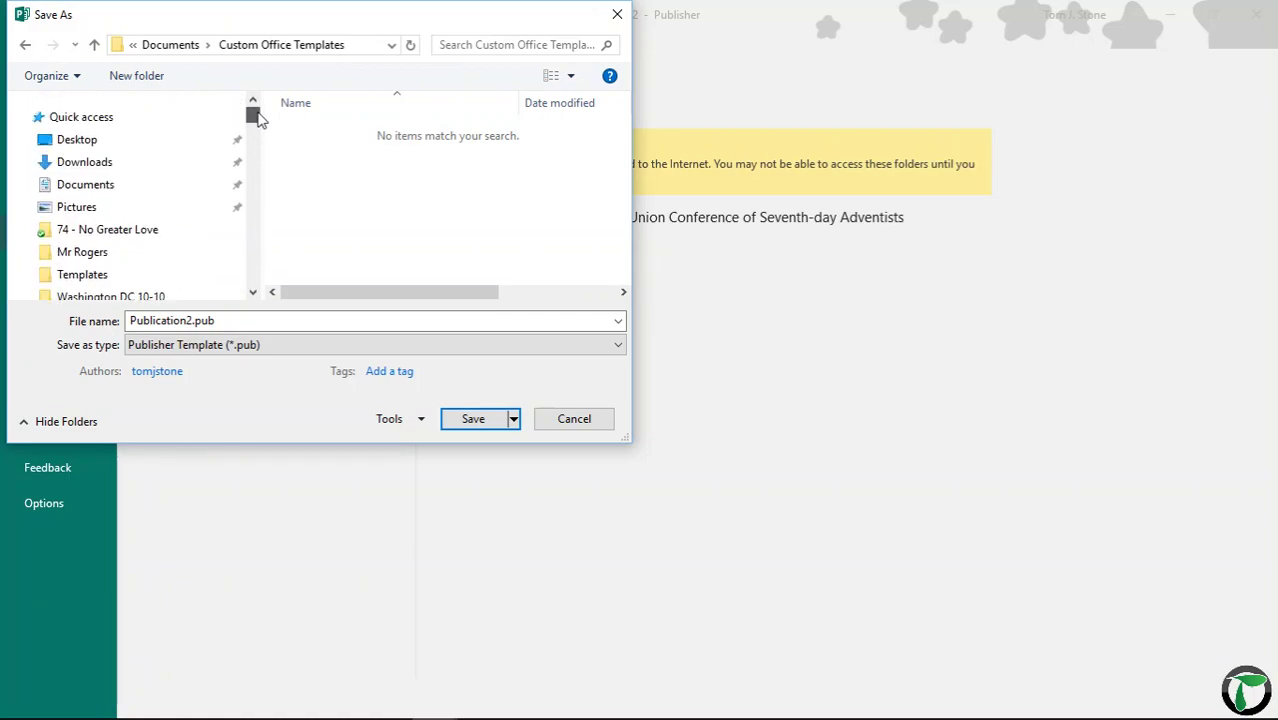
pyautogui.click(98, 186)
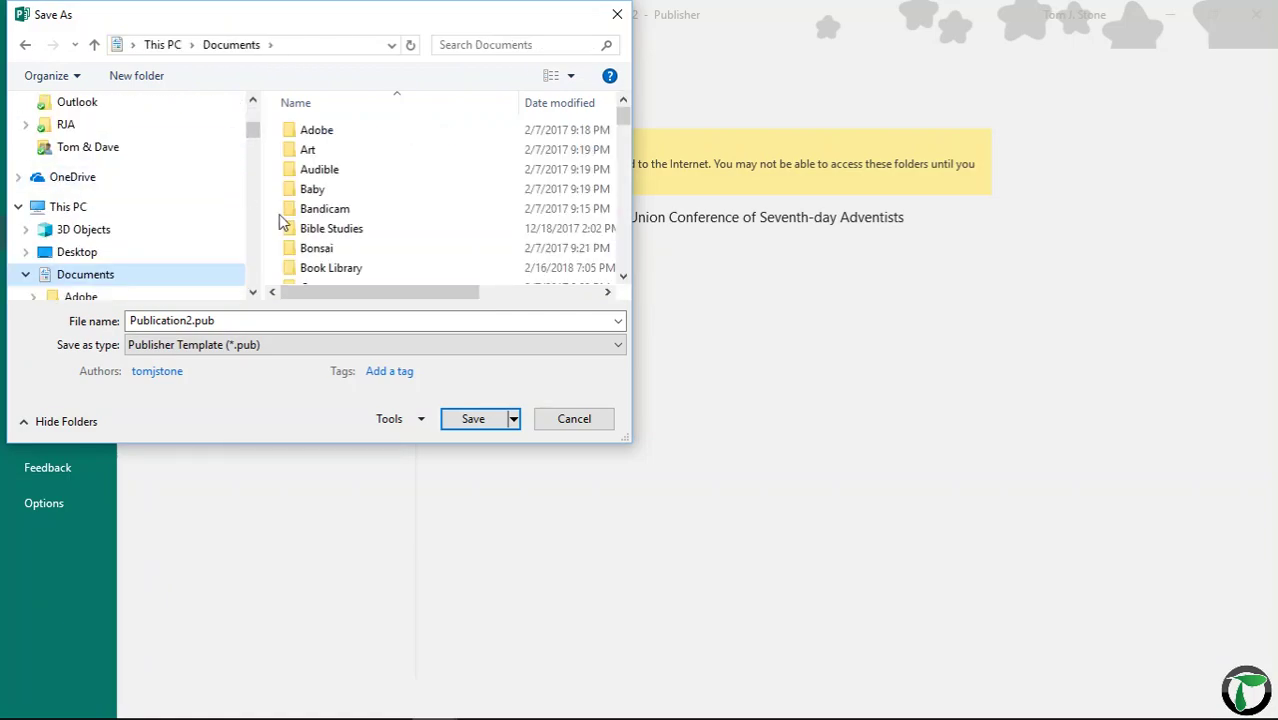
pyautogui.scroll(-10, 290, 230)
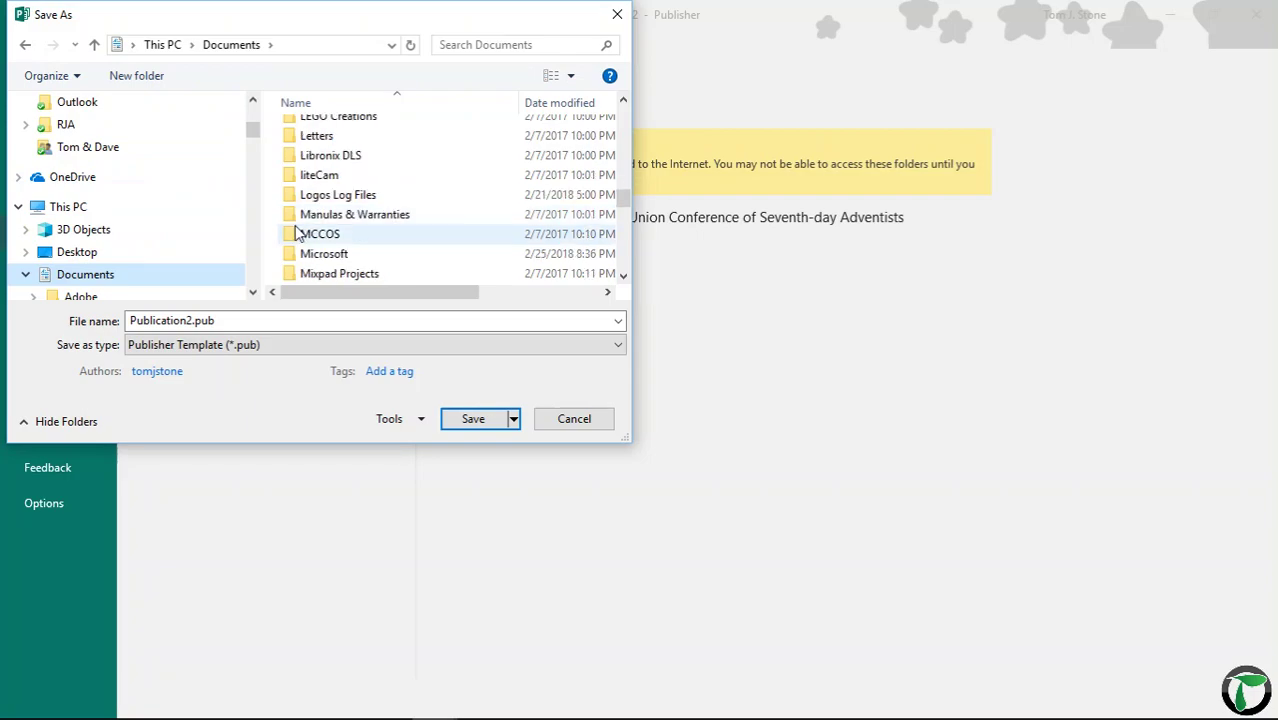
pyautogui.doubleClick(320, 135)
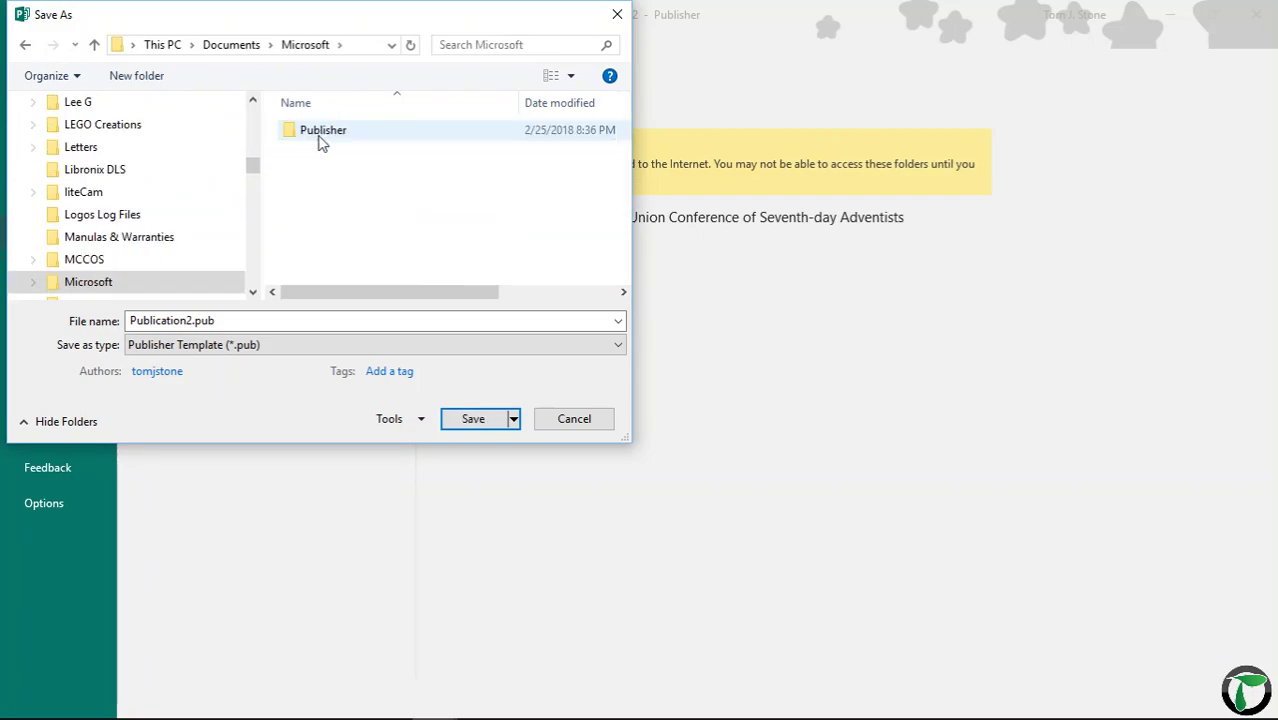
pyautogui.click(322, 140)
pyautogui.doubleClick(322, 140)
pyautogui.doubleClick(320, 140)
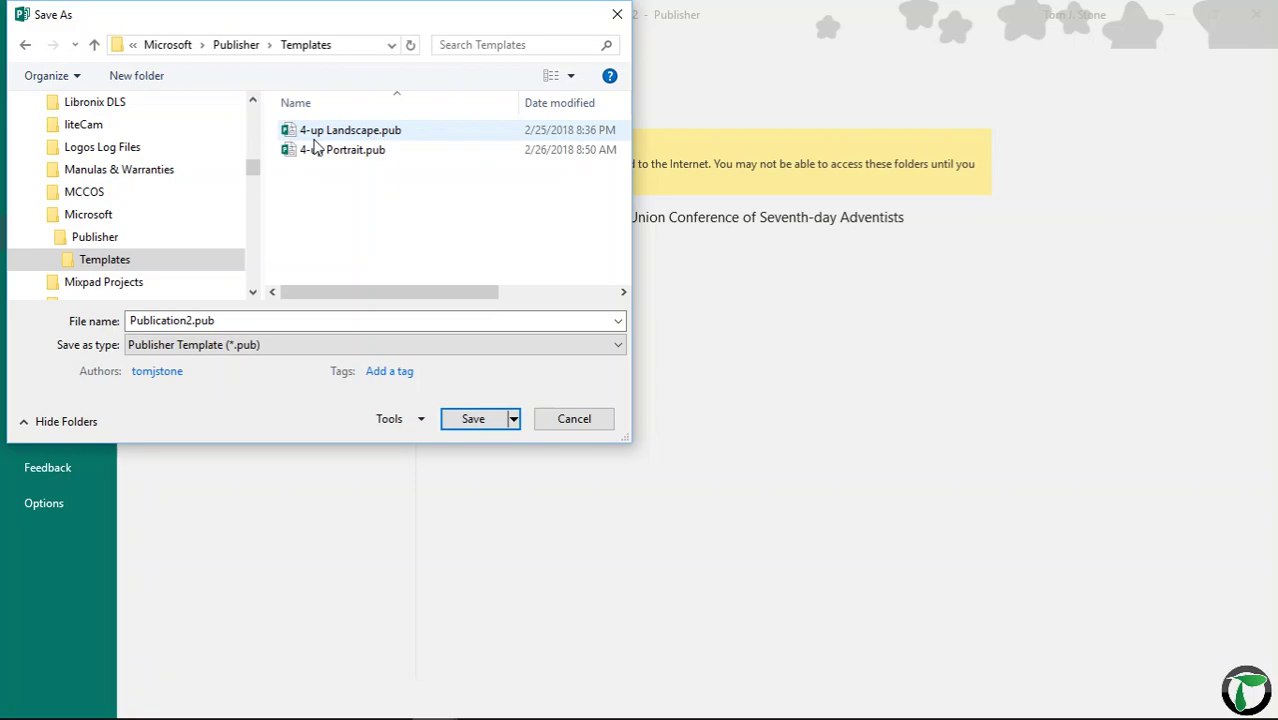
pyautogui.click(543, 420)
pyautogui.click(38, 39)
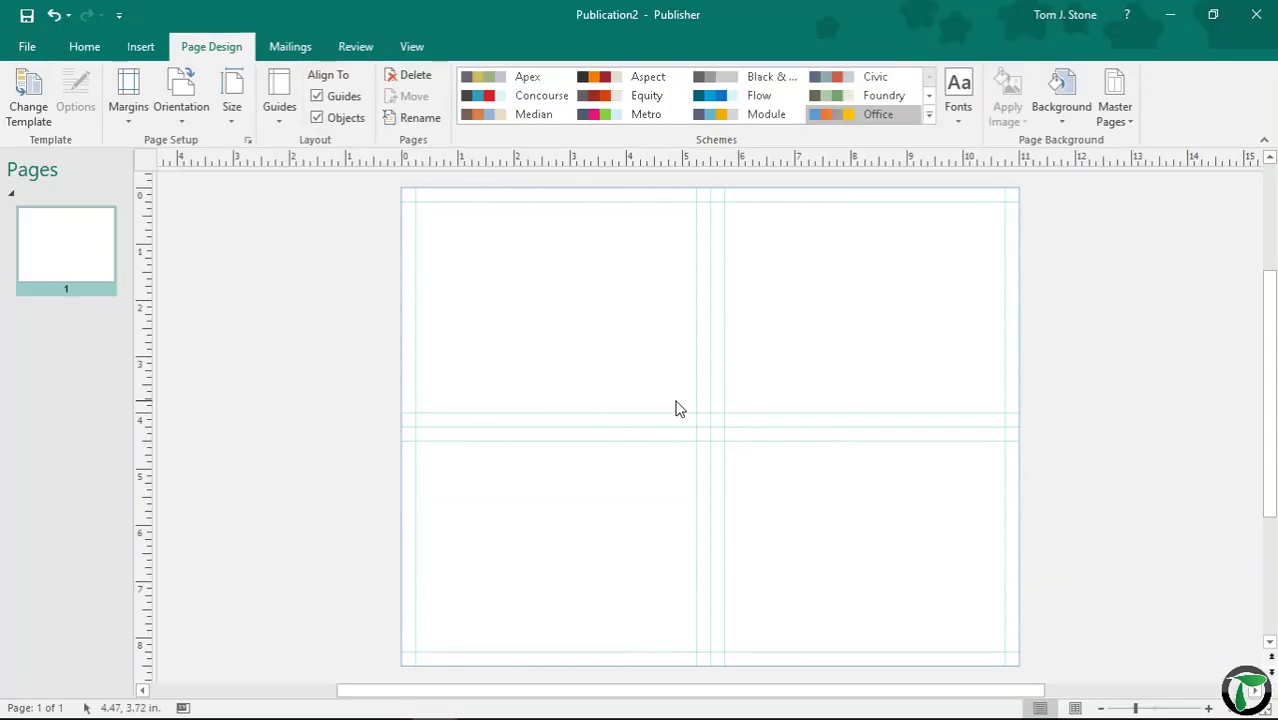